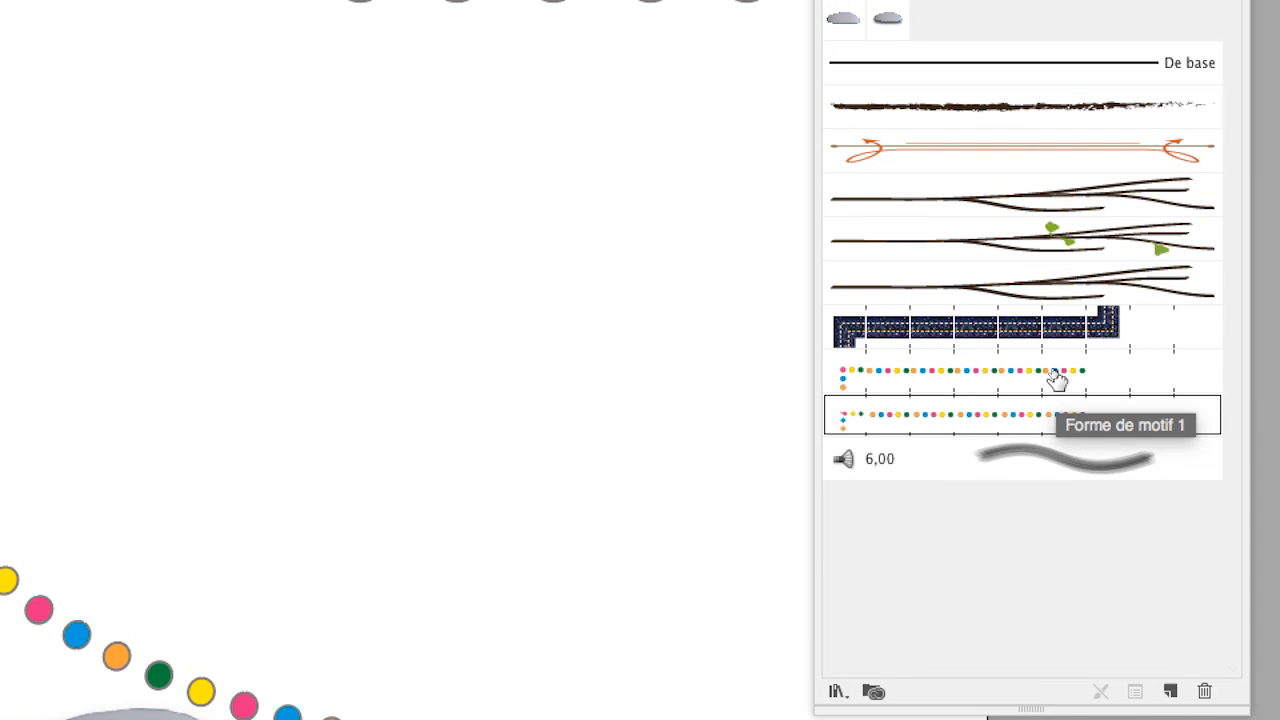
# Step: Duplicate the round-dot garland pattern brush Forme de motif 1 in the brush library
pyautogui.click(1055, 375)
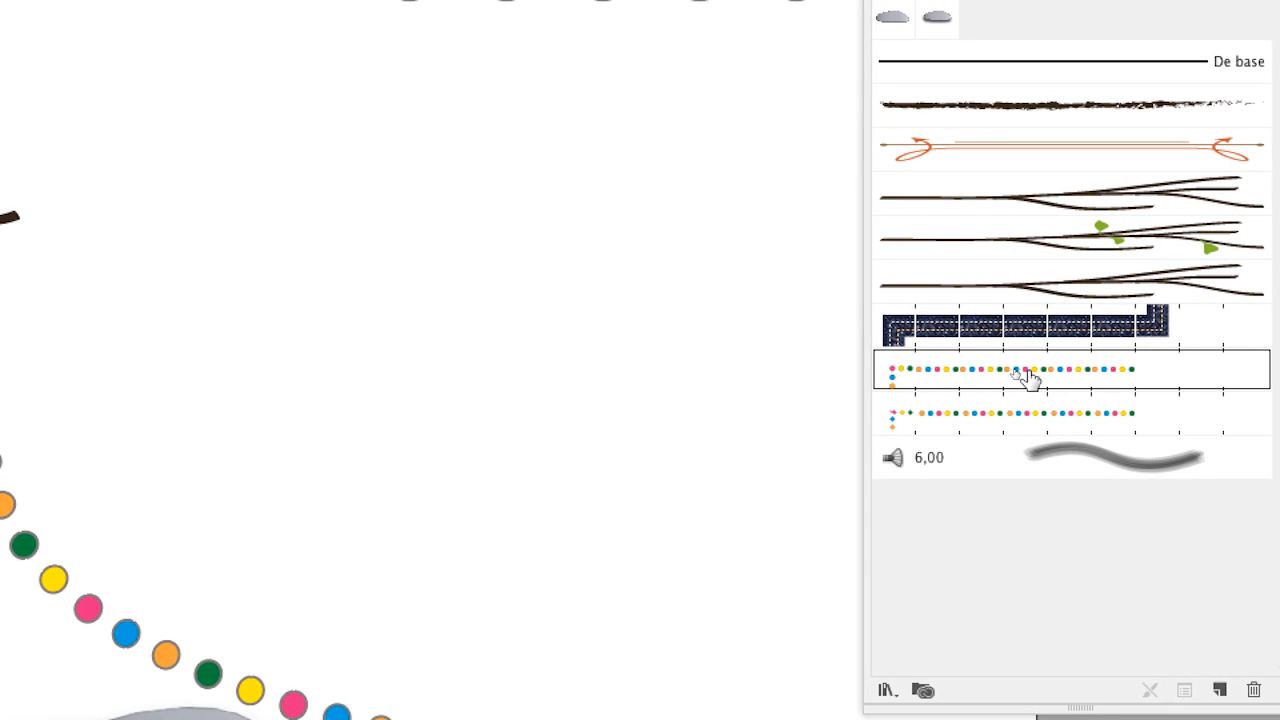
pyautogui.moveTo(1028, 375)
pyautogui.mouseDown()
pyautogui.moveTo(1043, 377)
pyautogui.moveTo(1097, 465)
pyautogui.mouseUp()
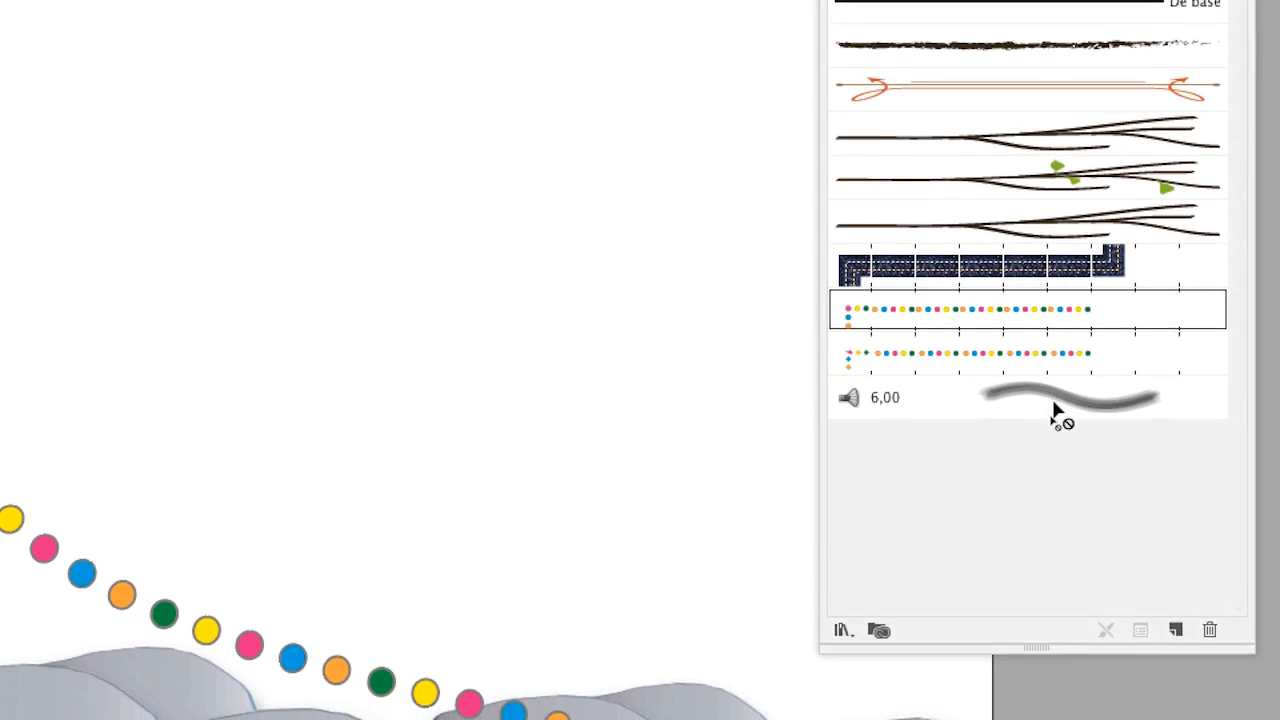
pyautogui.moveTo(1053, 402); pyautogui.dragTo(1176, 630)
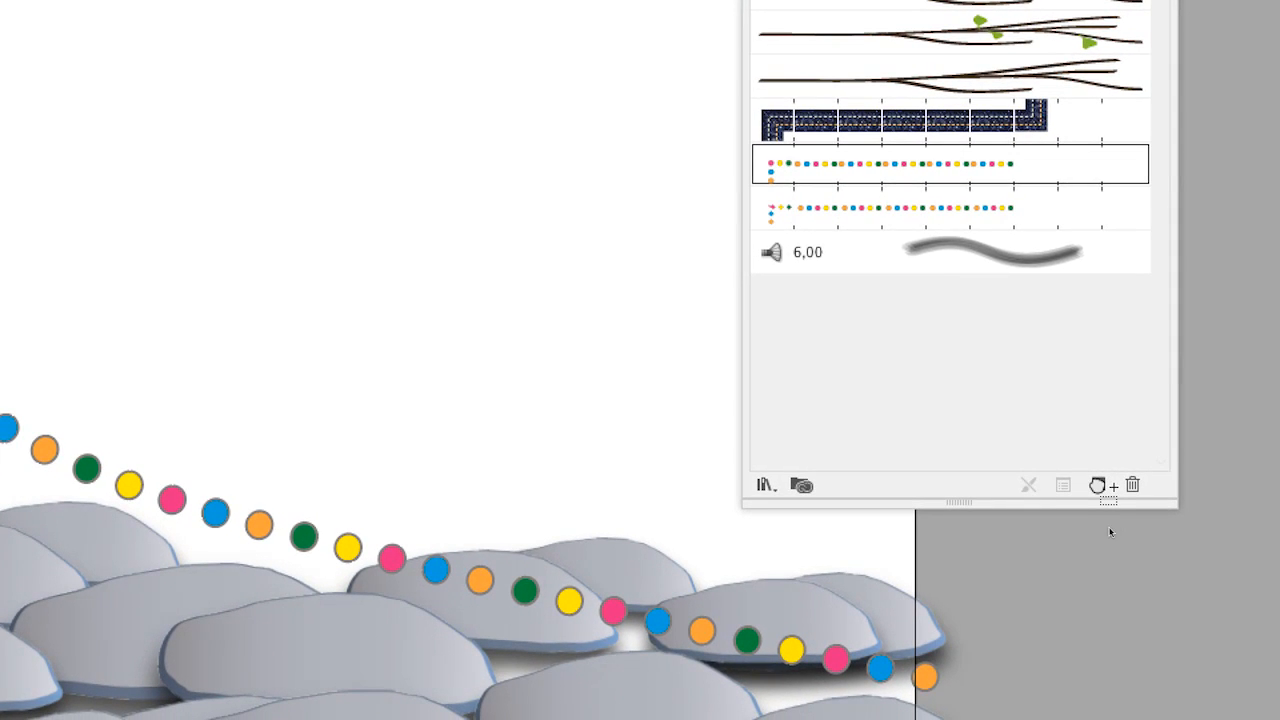
pyautogui.moveTo(1100, 486); pyautogui.dragTo(1096, 486)
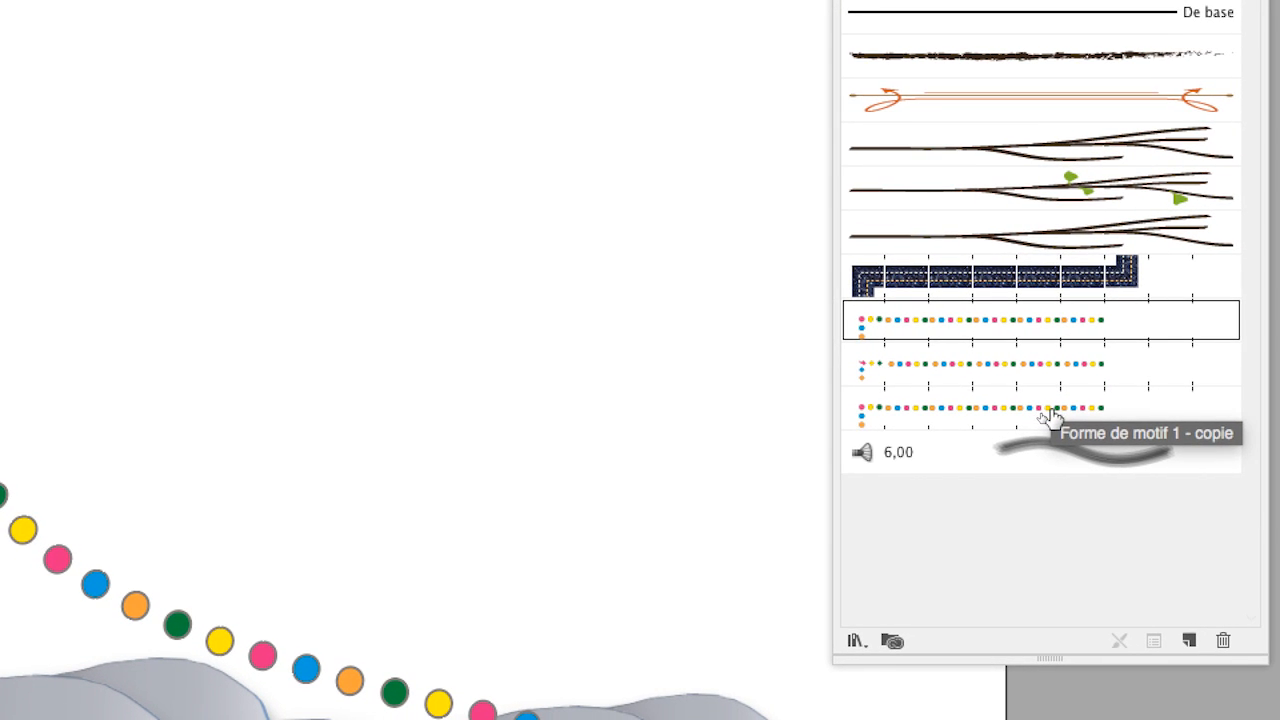
# Step: Set the tile spacing (Pas) of the duplicated garland pattern brush to 100%
pyautogui.click(1050, 418)
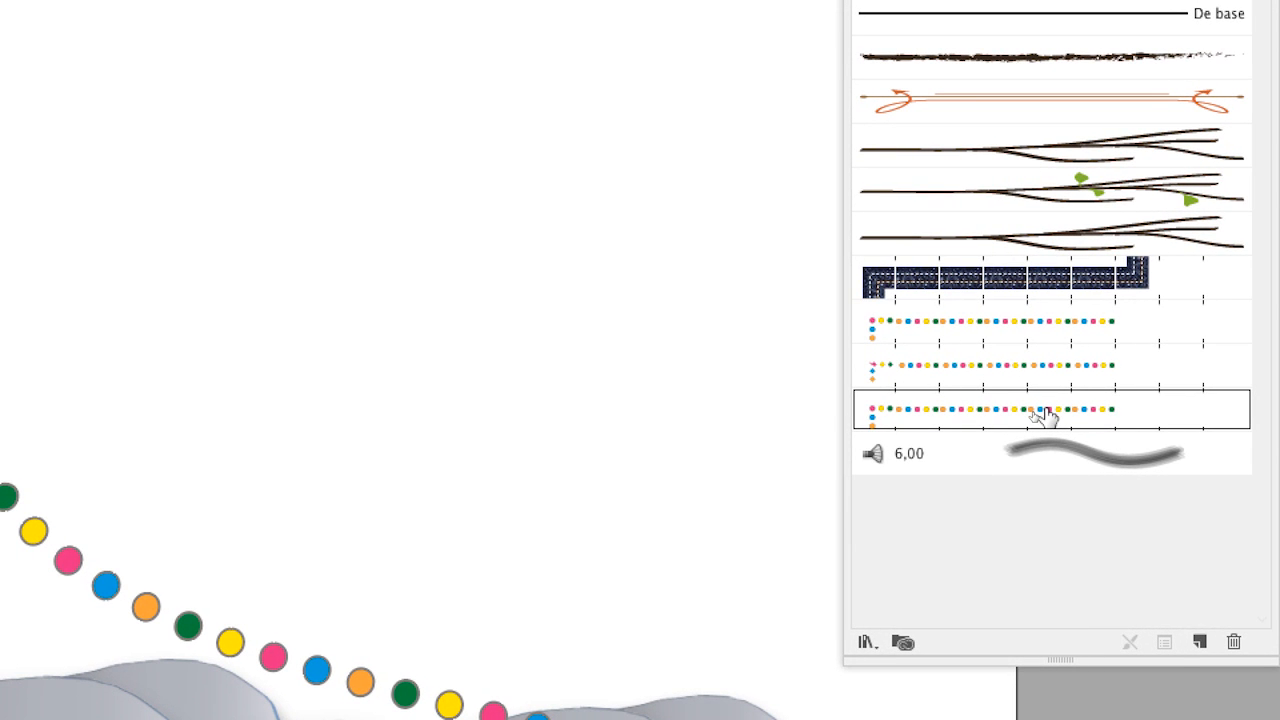
pyautogui.doubleClick(1043, 416)
pyautogui.click(991, 580)
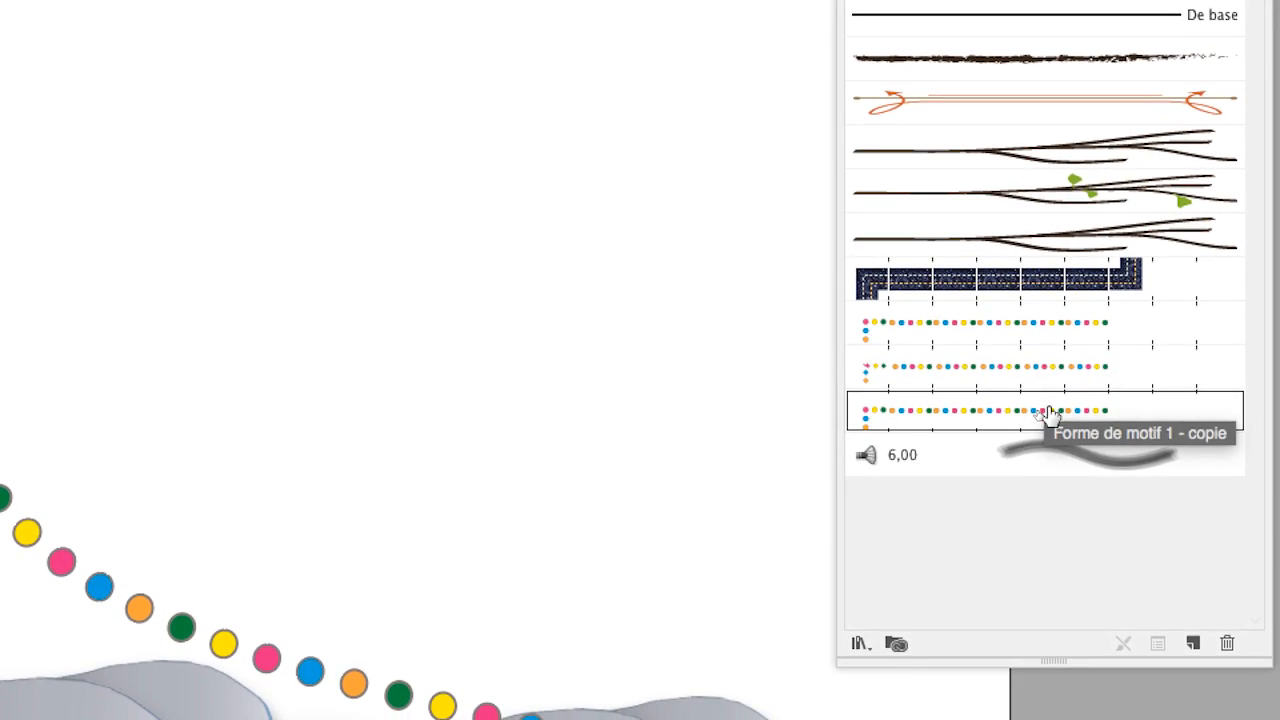
pyautogui.doubleClick(1043, 465)
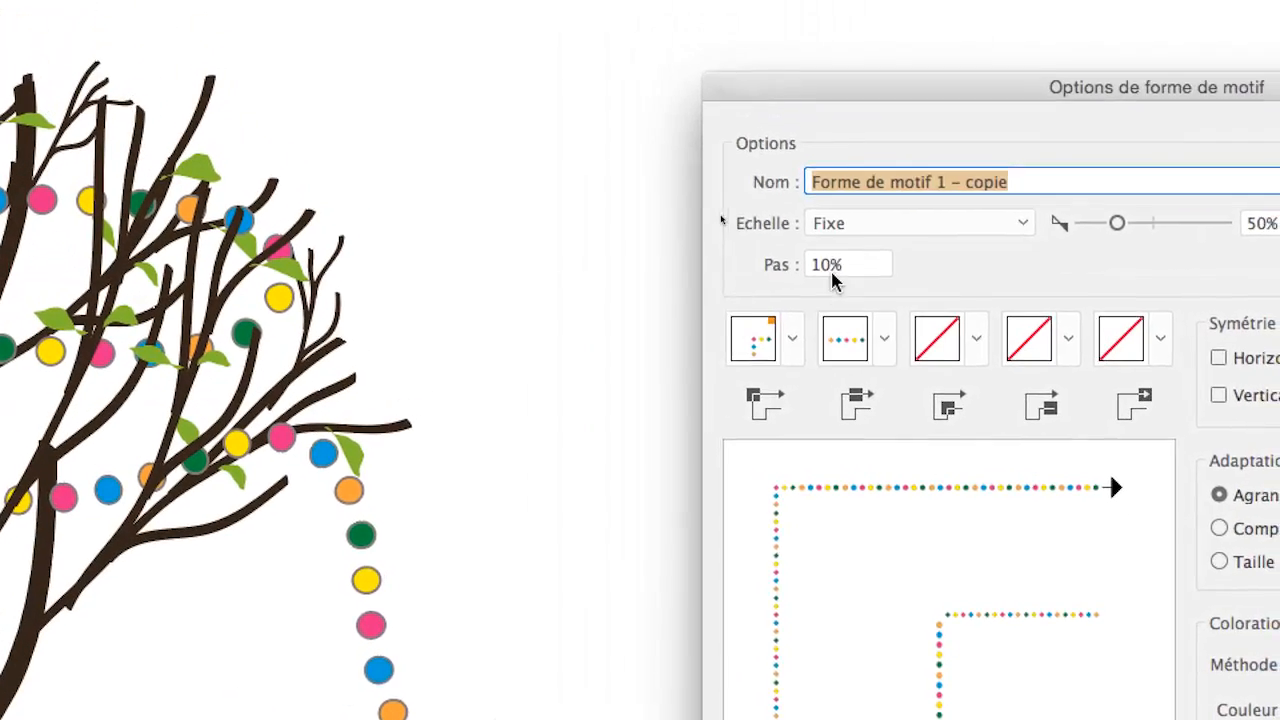
pyautogui.click(830, 270)
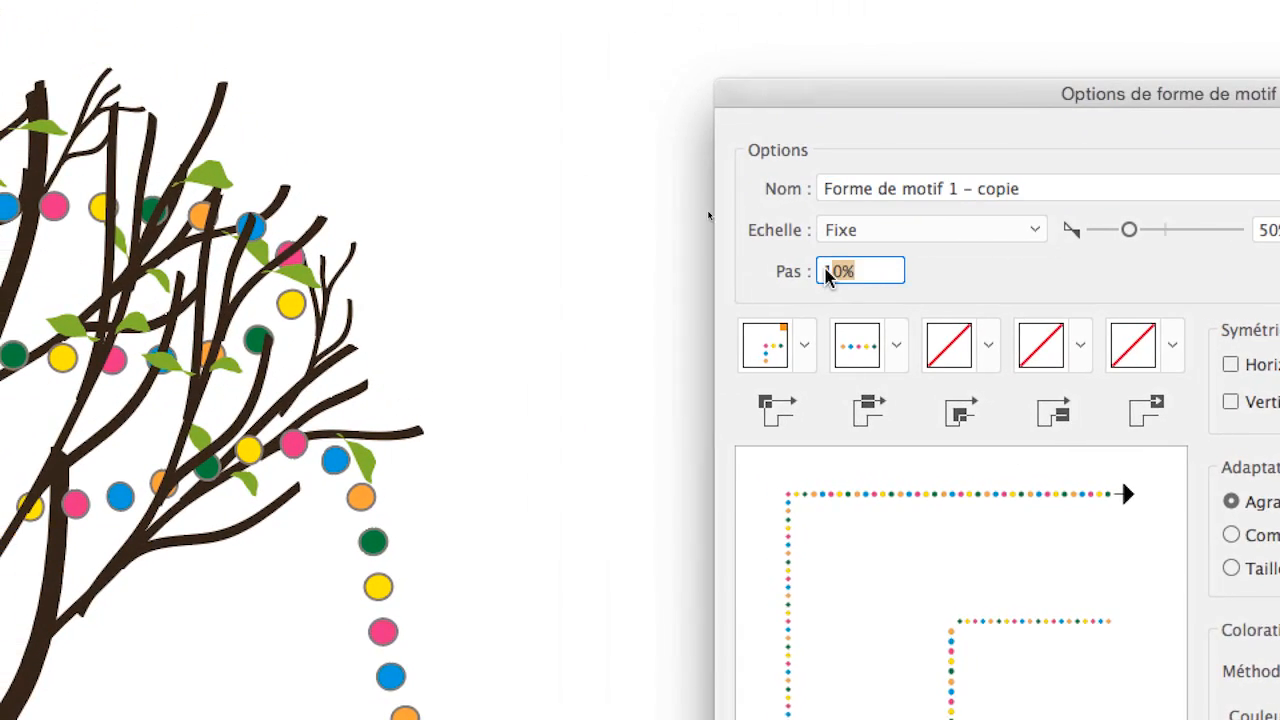
pyautogui.write('100')
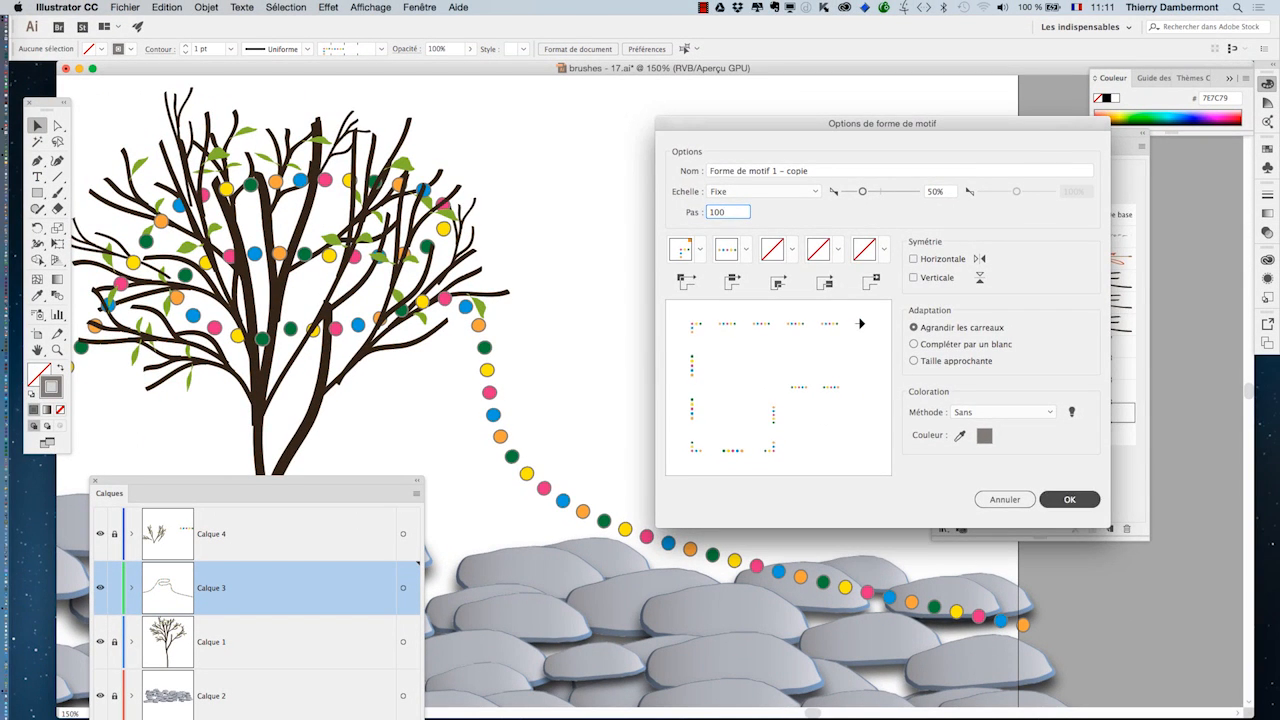
pyautogui.press('Return')
# Step: Apply the duplicated, spaced-out pattern brush to both garland paths, on either side of the tree
pyautogui.press('super+minus')
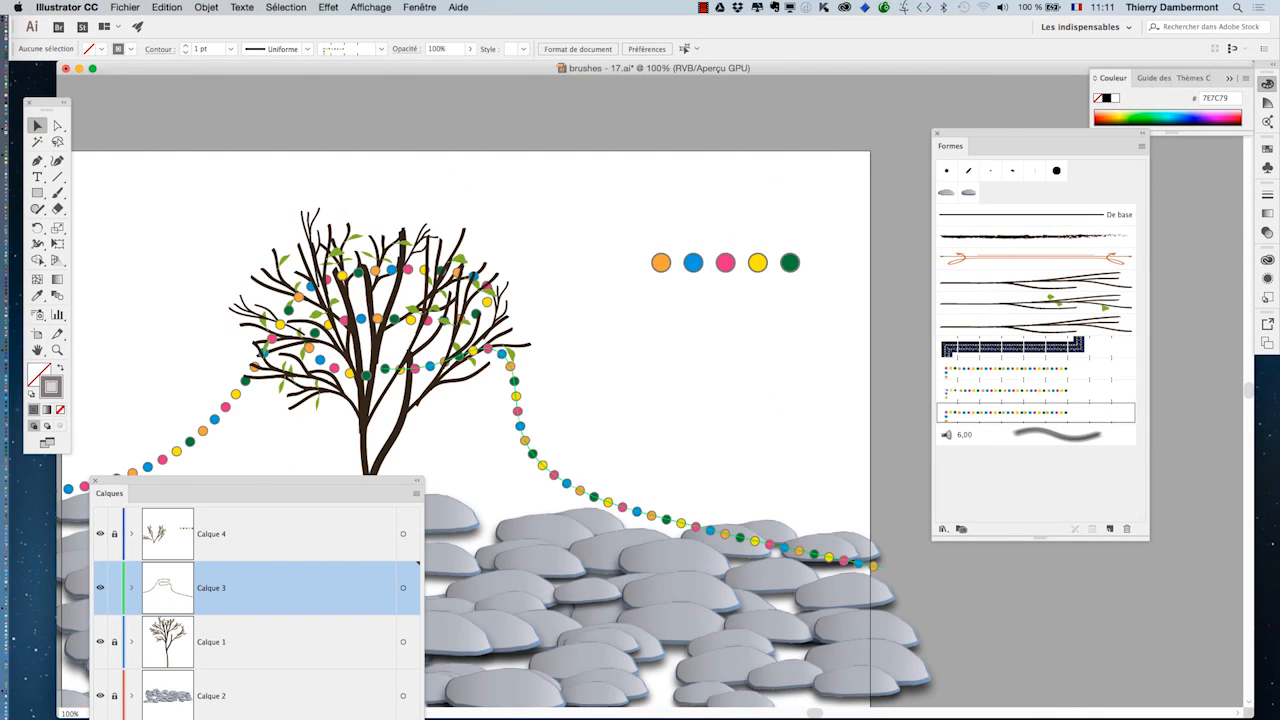
pyautogui.moveTo(545, 468); pyautogui.dragTo(640, 351)
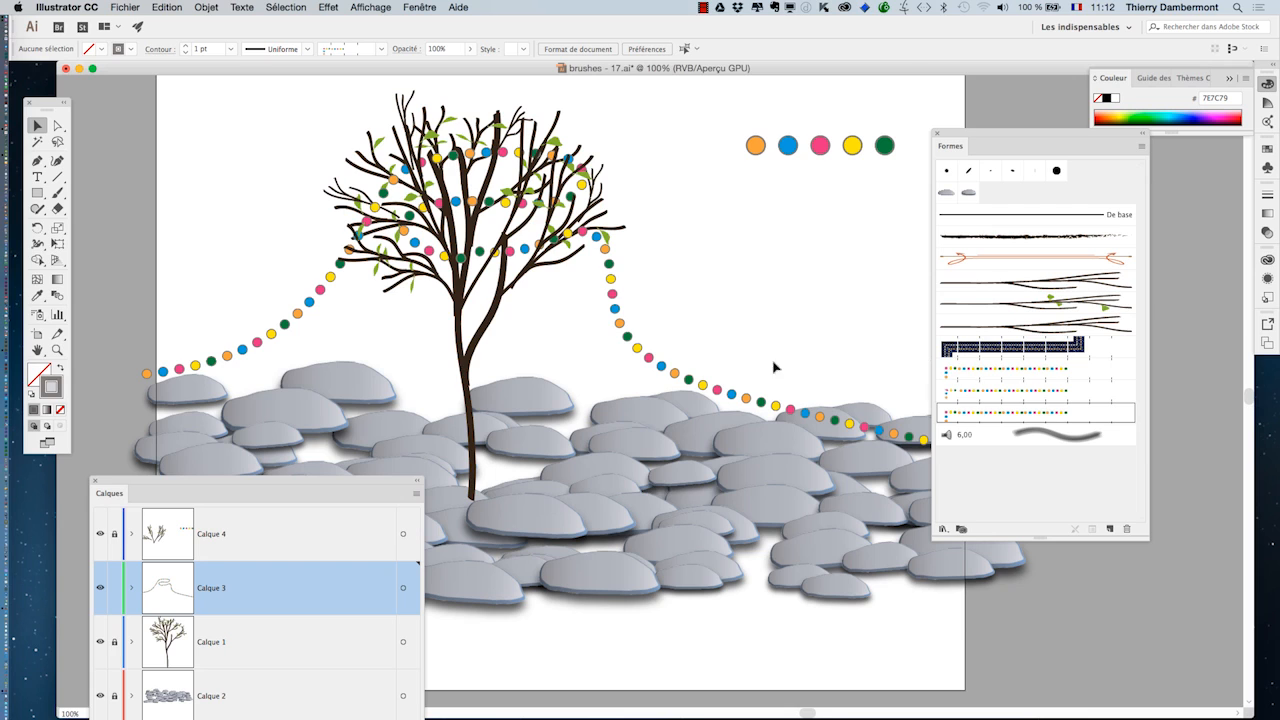
pyautogui.click(653, 362)
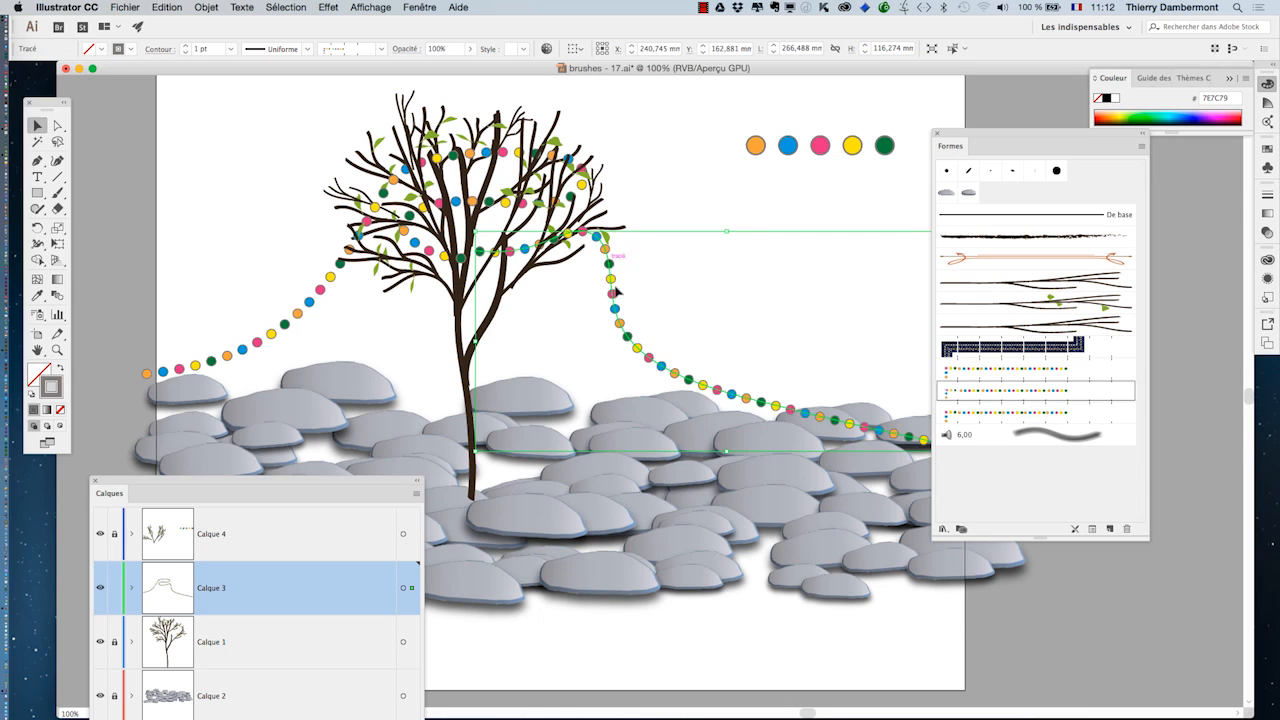
pyautogui.click(1027, 420)
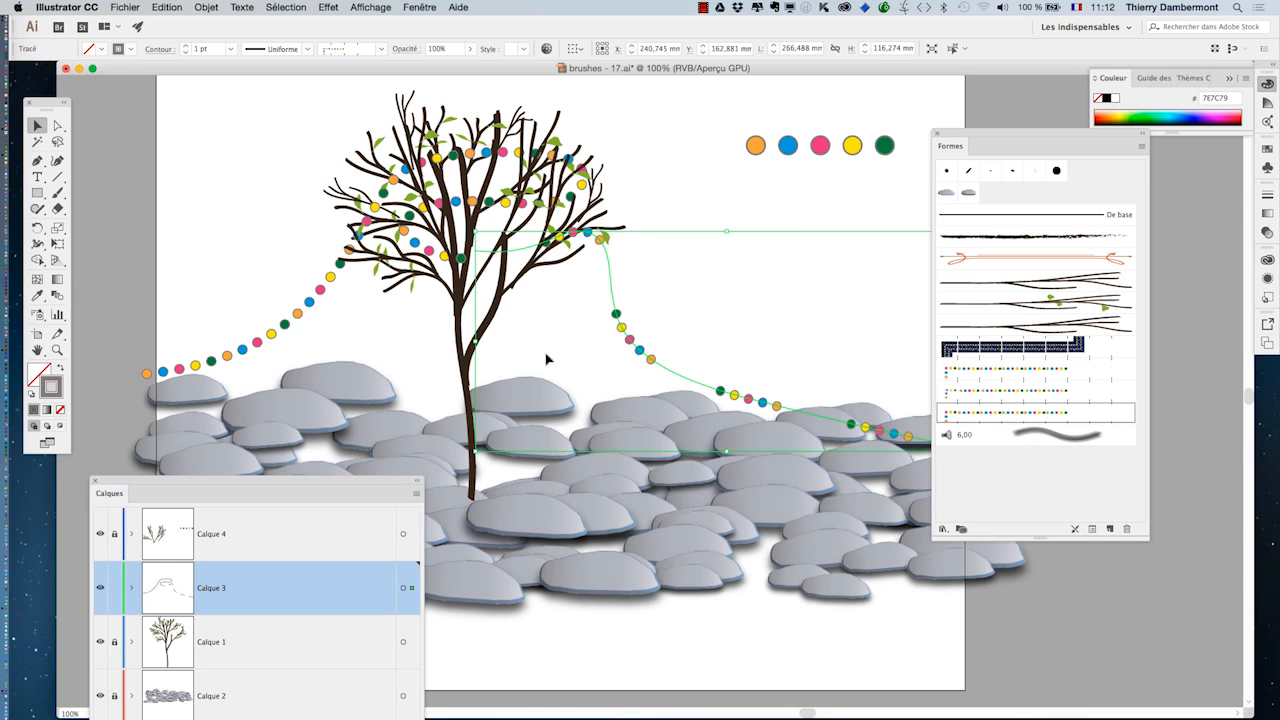
pyautogui.click(313, 305)
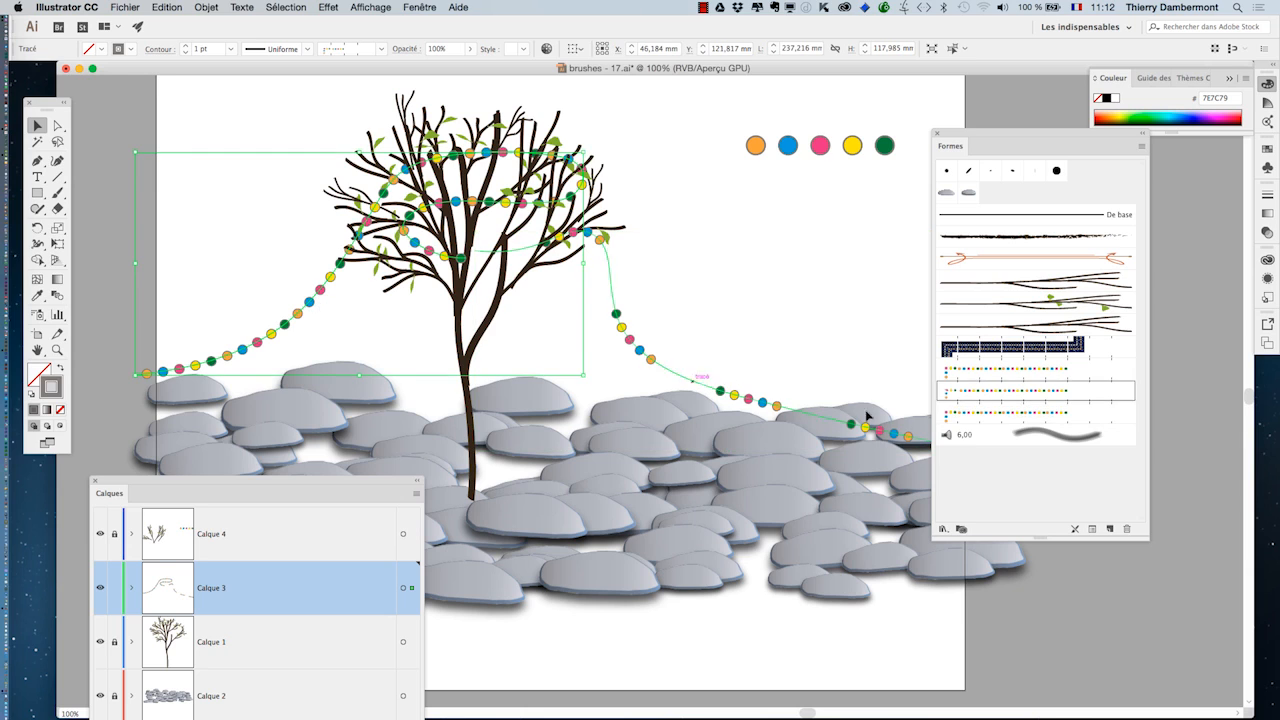
pyautogui.click(985, 418)
pyautogui.click(791, 320)
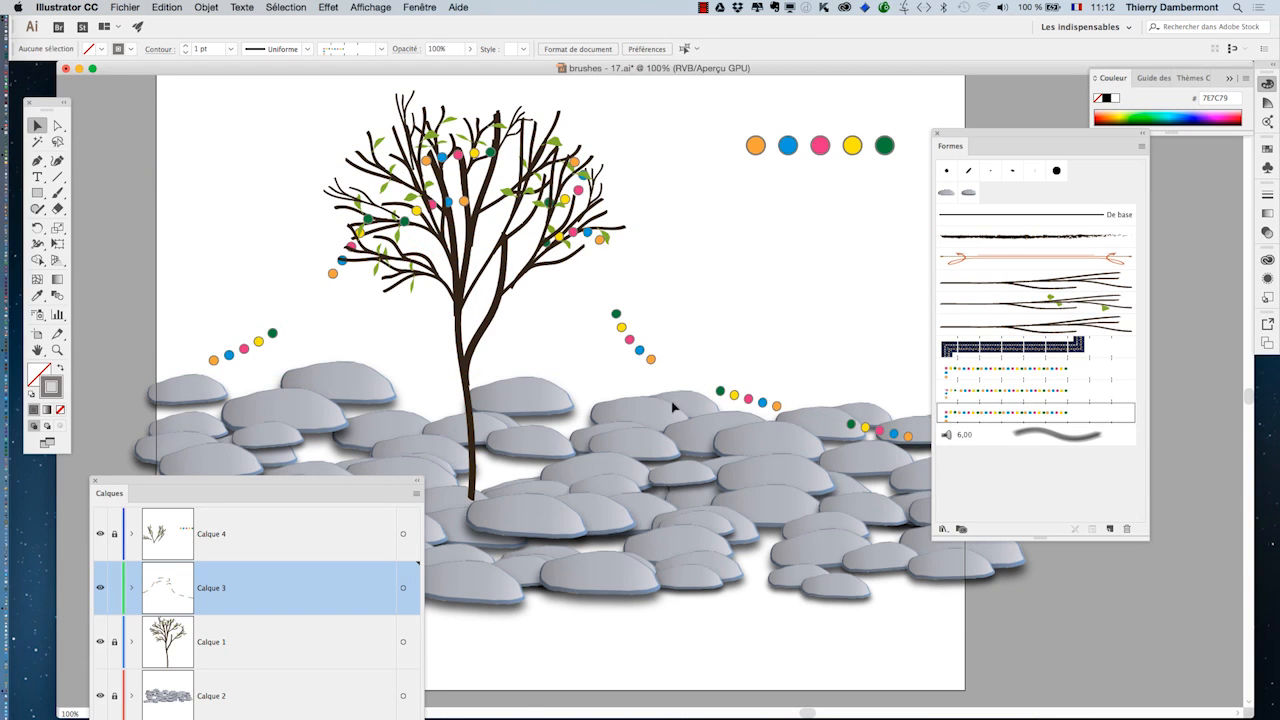
# Step: Clear the brush and layer lists off the artwork and examine the spacing of the bulb groups along both garlands
pyautogui.moveTo(958, 140); pyautogui.dragTo(1062, 170)
pyautogui.moveTo(381, 486); pyautogui.dragTo(290, 480)
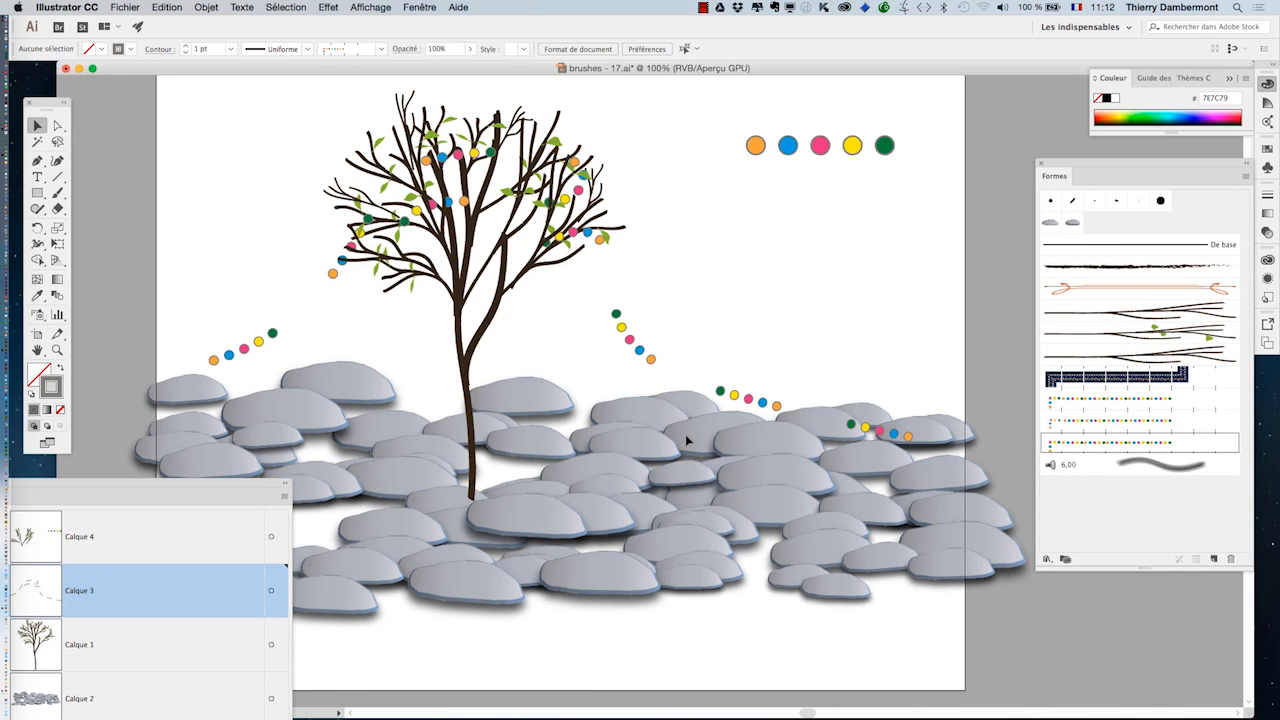
pyautogui.press('super+plus')
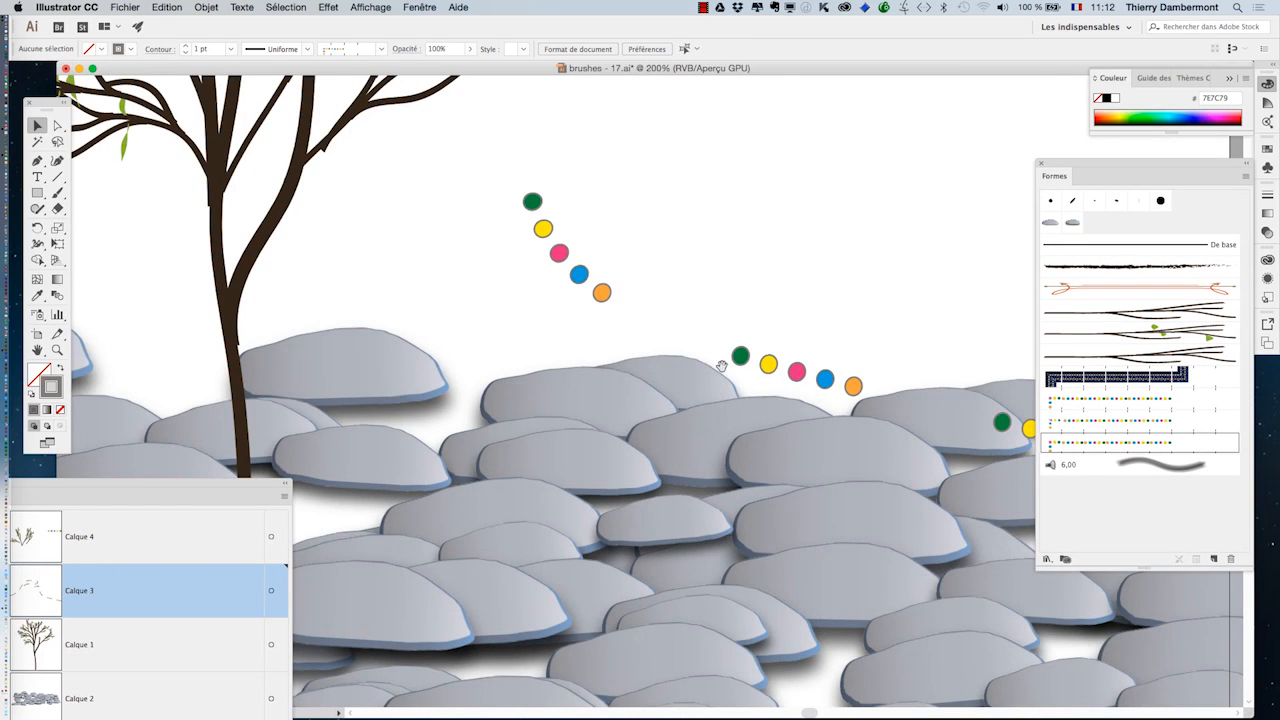
pyautogui.moveTo(722, 366); pyautogui.dragTo(443, 369)
pyautogui.moveTo(441, 447); pyautogui.dragTo(684, 488)
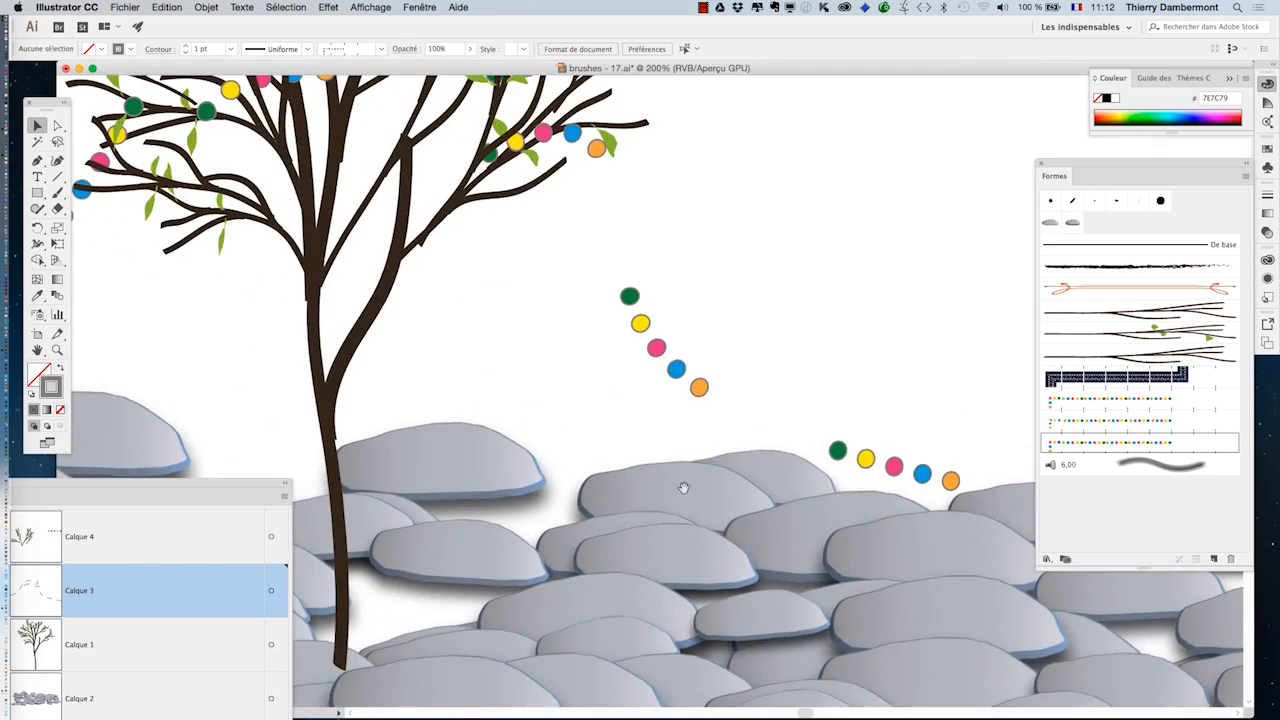
pyautogui.moveTo(716, 437); pyautogui.dragTo(1052, 463)
pyautogui.moveTo(545, 451); pyautogui.dragTo(645, 417)
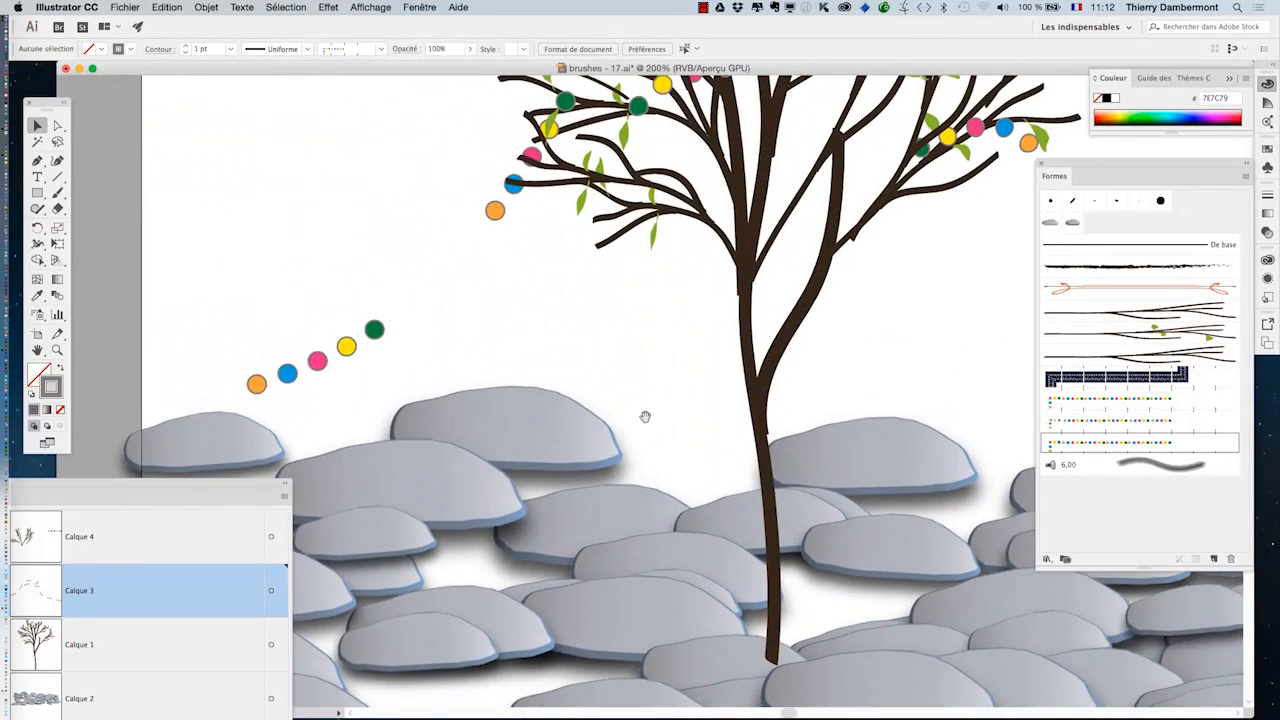
pyautogui.moveTo(818, 381); pyautogui.dragTo(619, 469)
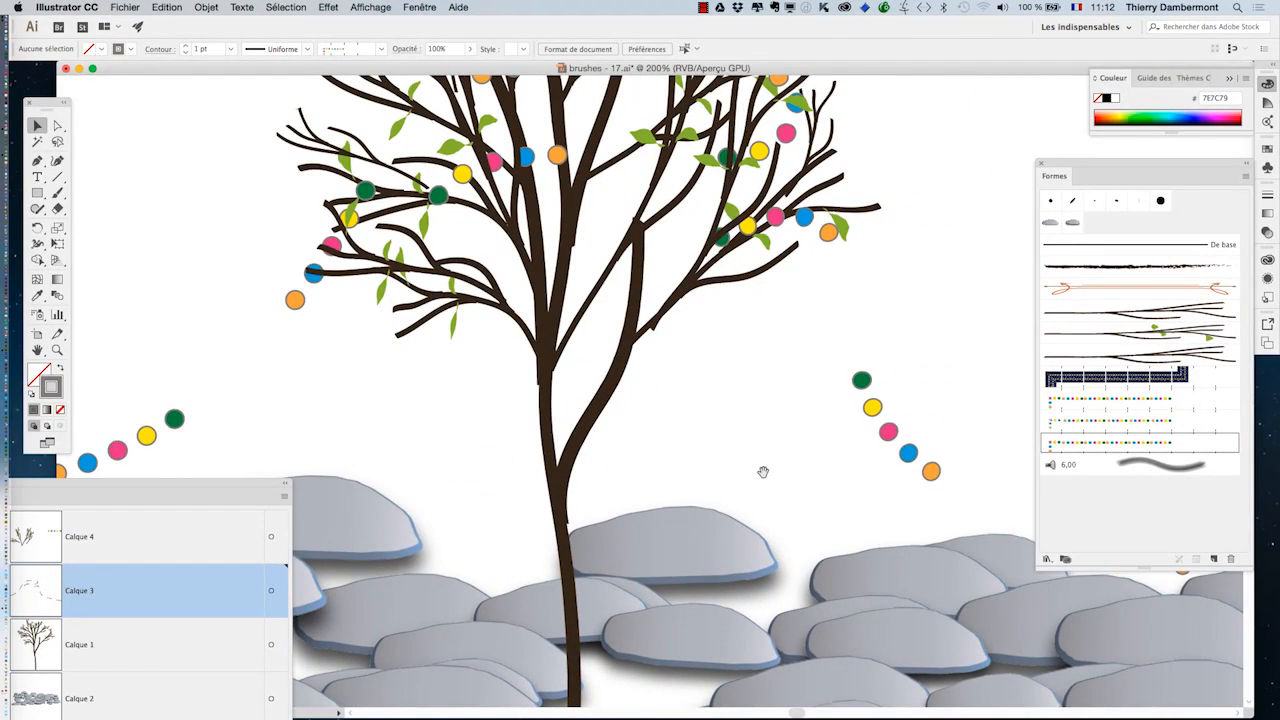
pyautogui.scroll(-1, 772, 477)
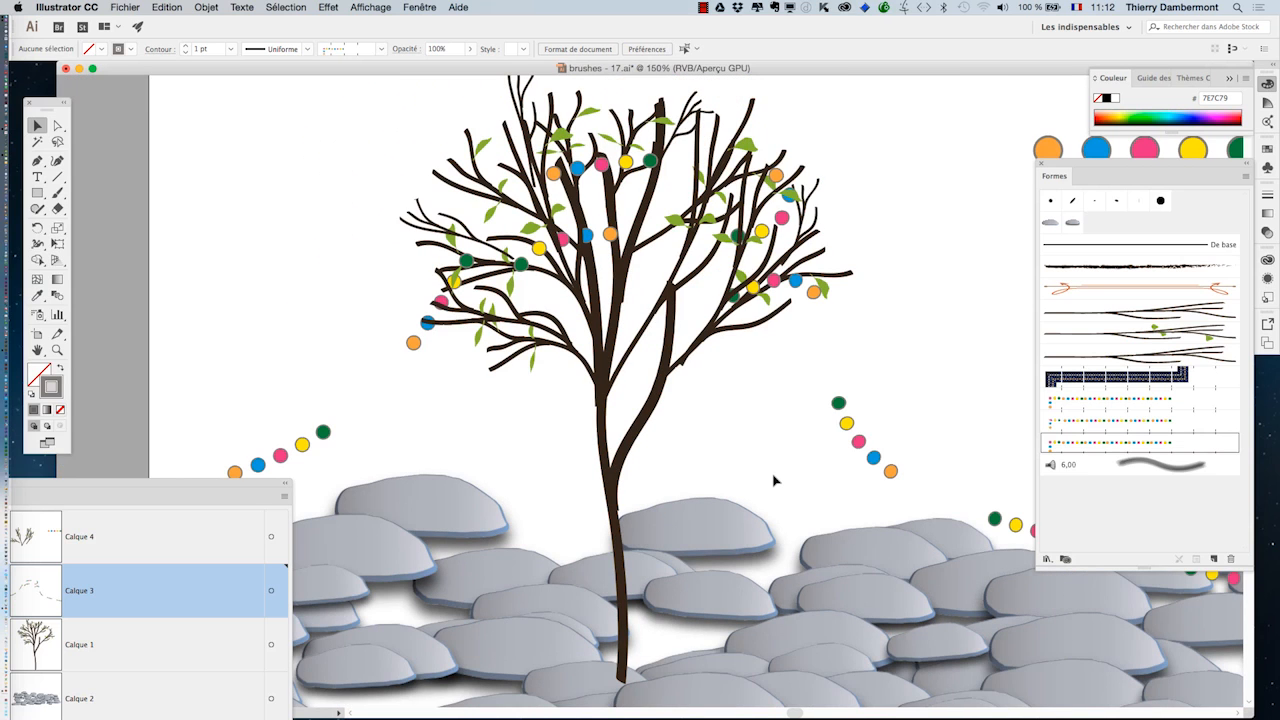
pyautogui.scroll(-1, 866, 368)
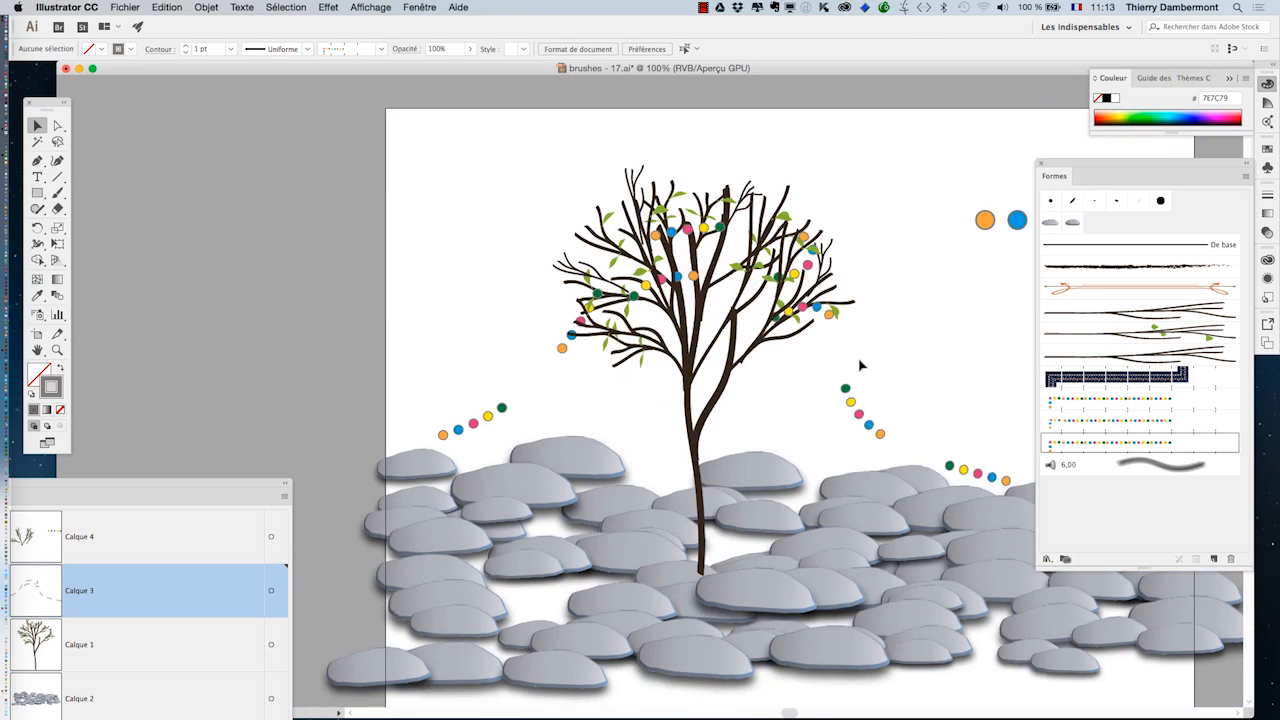
pyautogui.moveTo(881, 363); pyautogui.dragTo(665, 280)
# Step: Save the document as a new Illustrator file named brushes - 18.ai
pyautogui.click(125, 7)
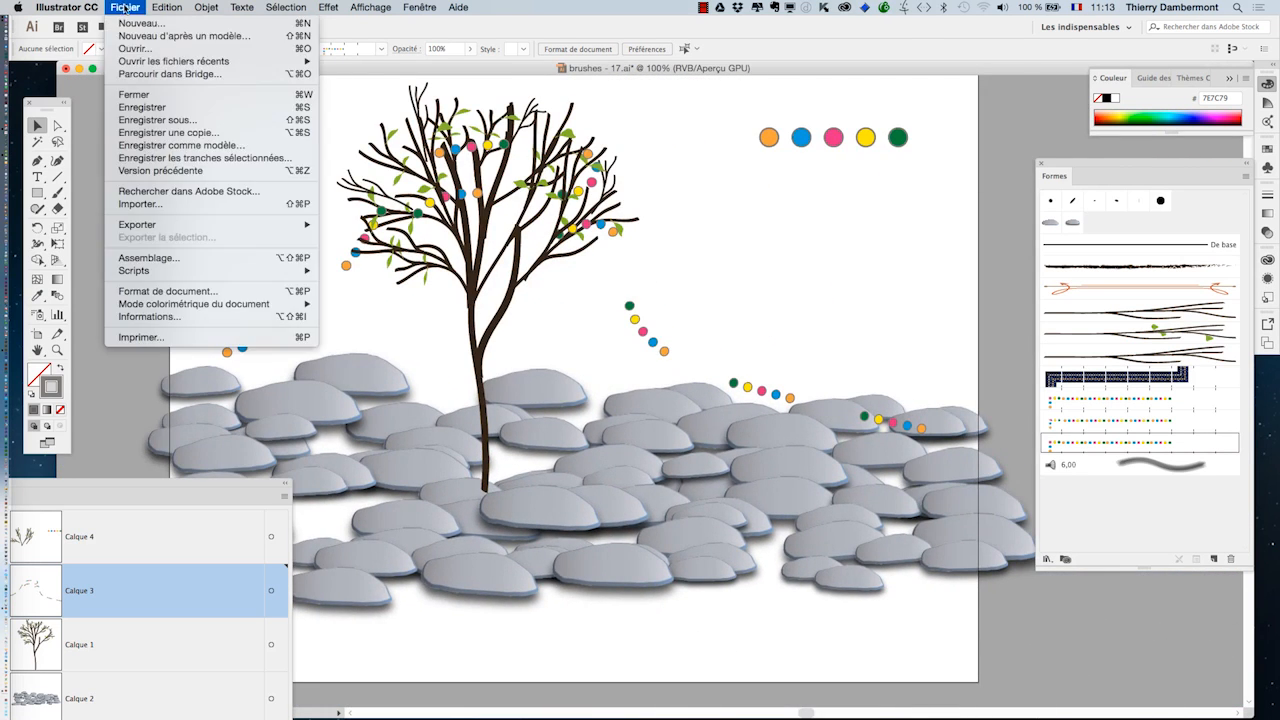
pyautogui.click(178, 121)
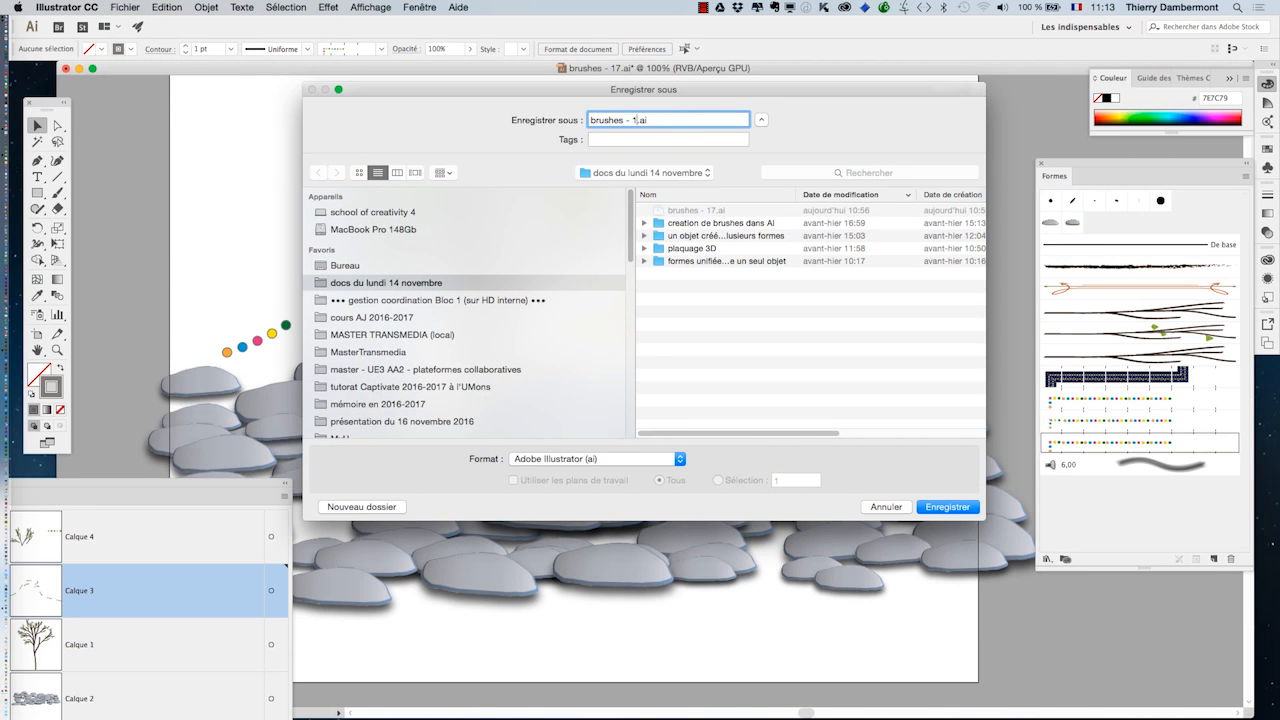
pyautogui.press('Return')
pyautogui.click(428, 487)
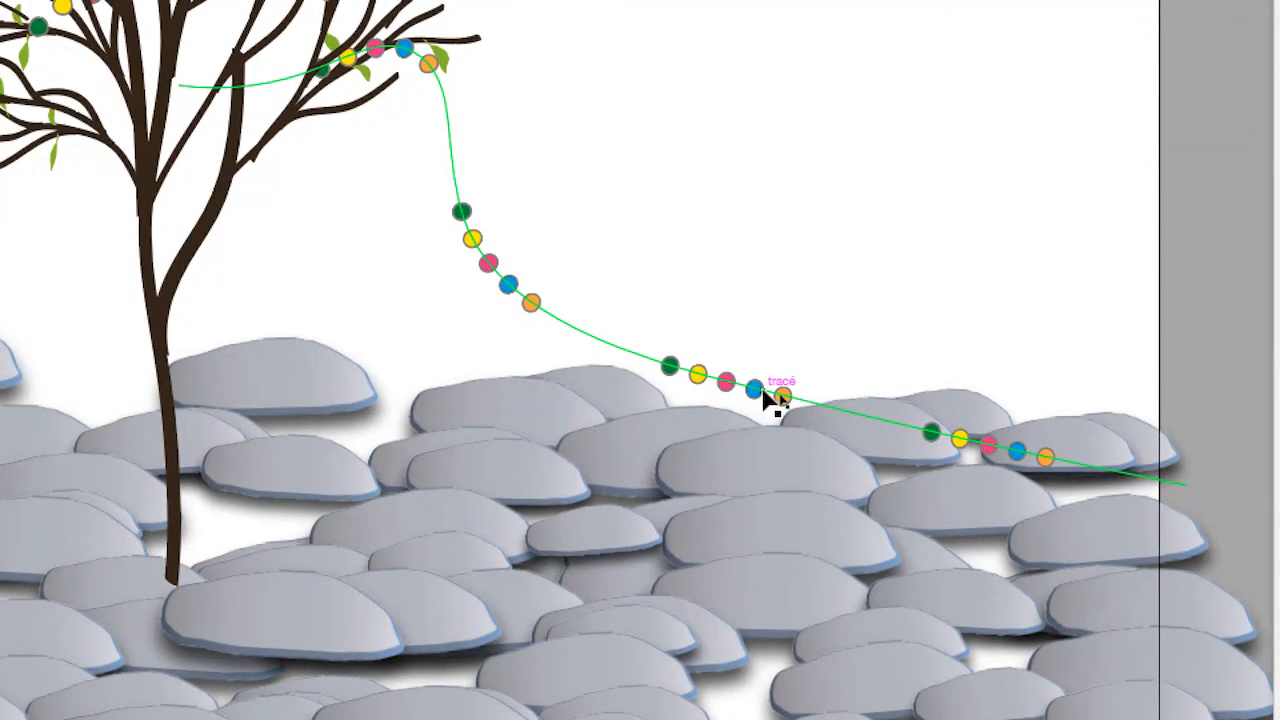
# Step: Select the garland path running from the tree down over the right-hand stones and display its appearance attributes (Aspect)
pyautogui.click(764, 395)
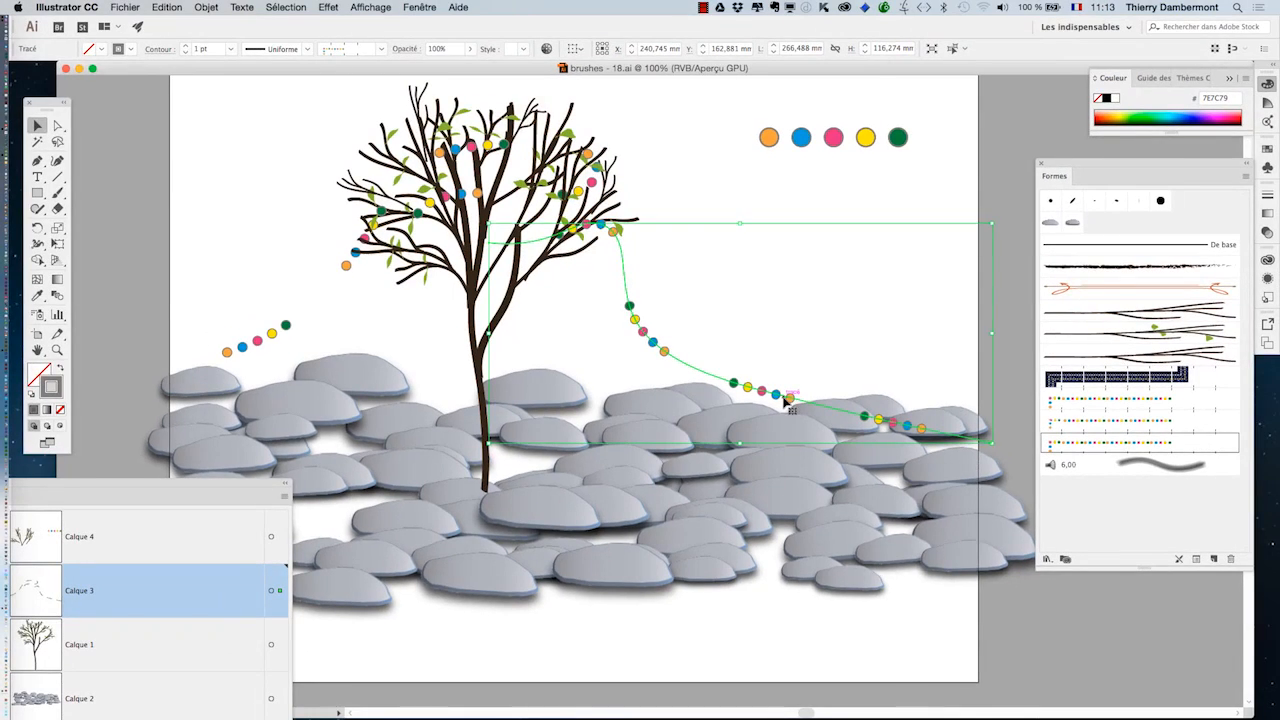
pyautogui.press('space')
pyautogui.moveTo(603, 263); pyautogui.dragTo(400, 192)
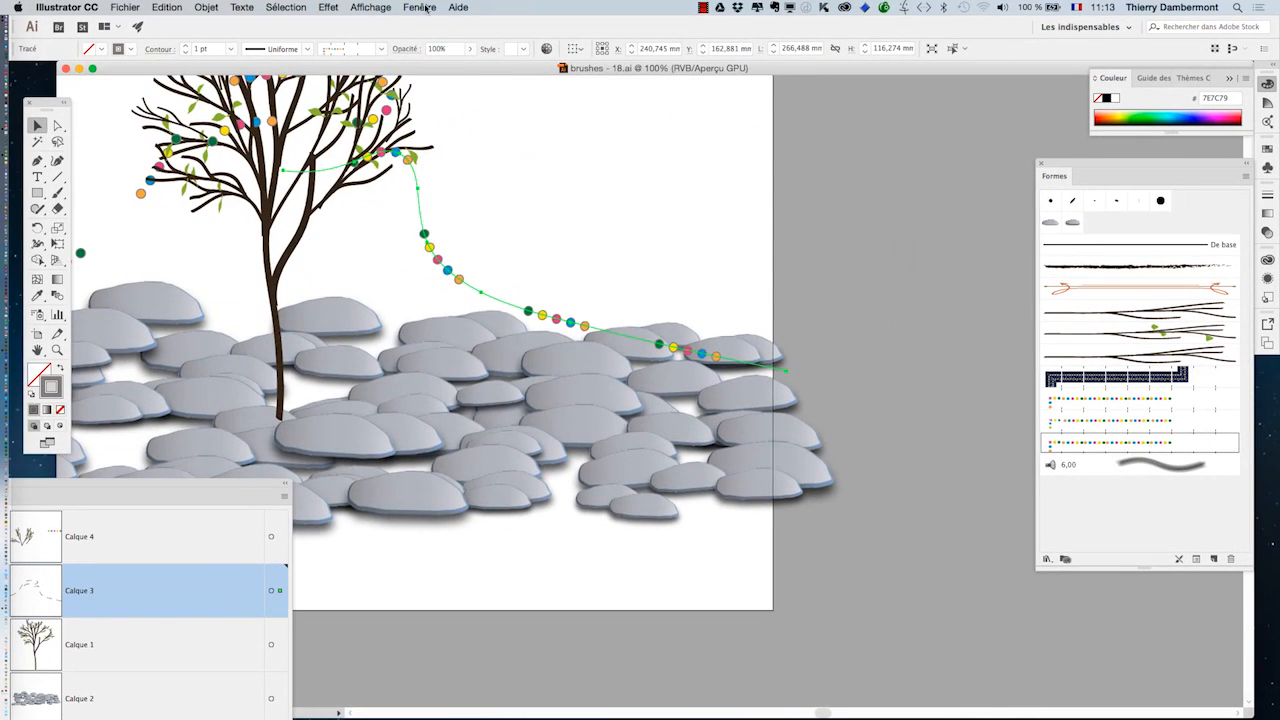
pyautogui.click(371, 7)
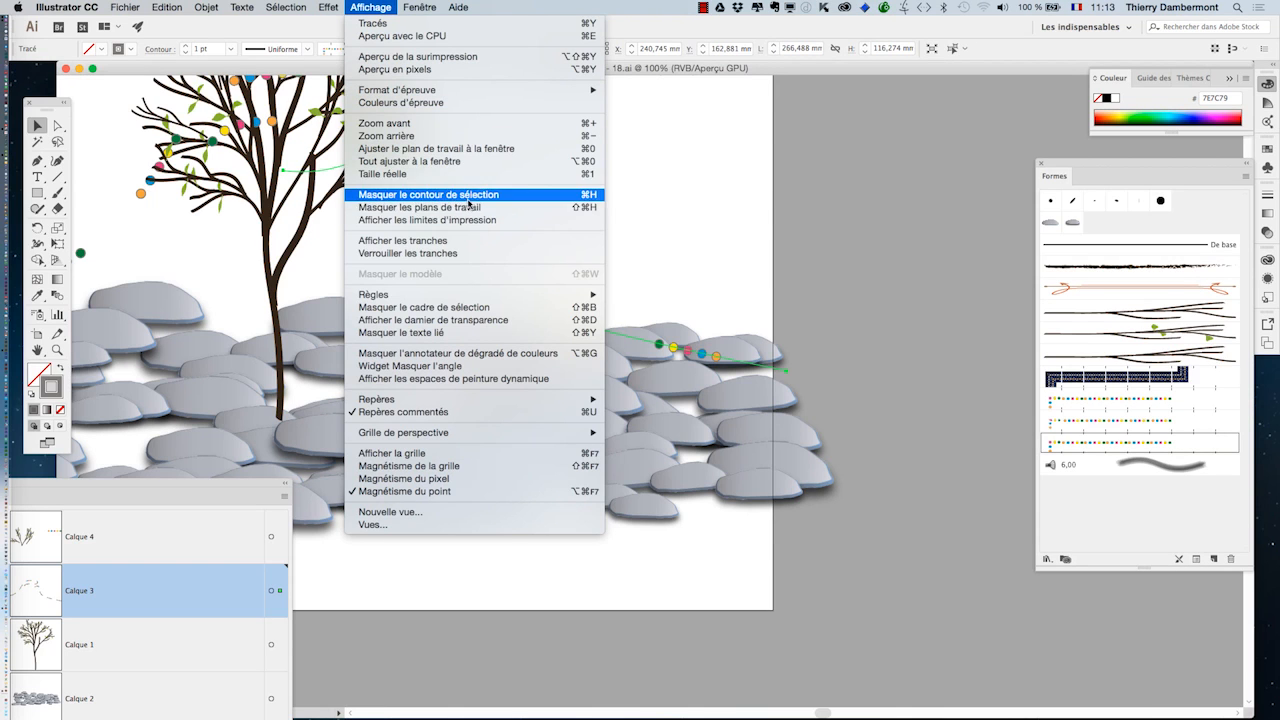
pyautogui.click(480, 312)
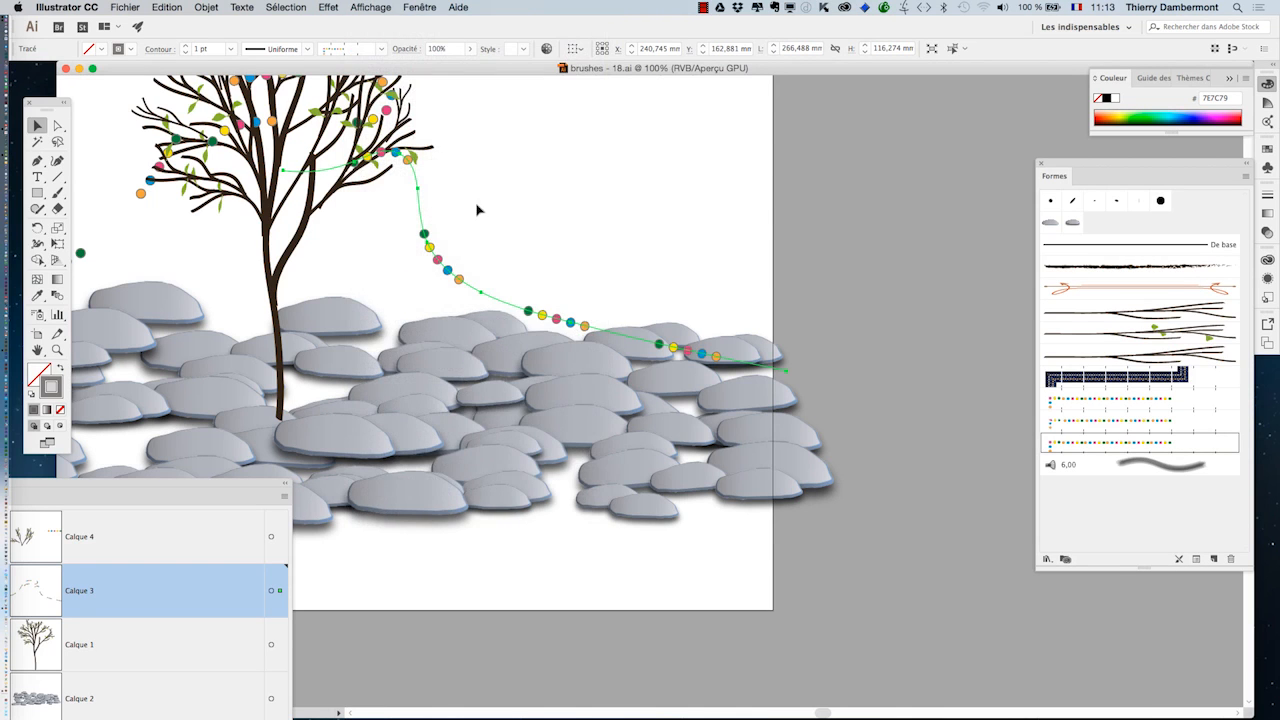
pyautogui.click(428, 7)
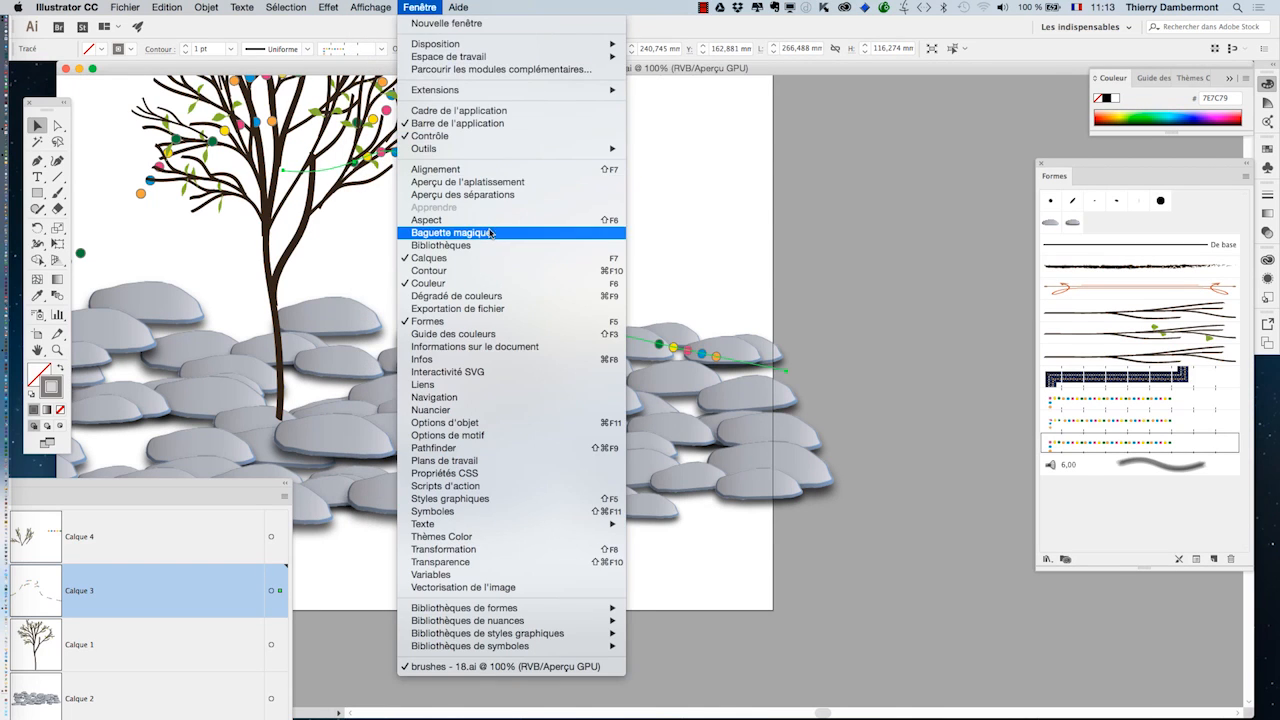
pyautogui.click(470, 220)
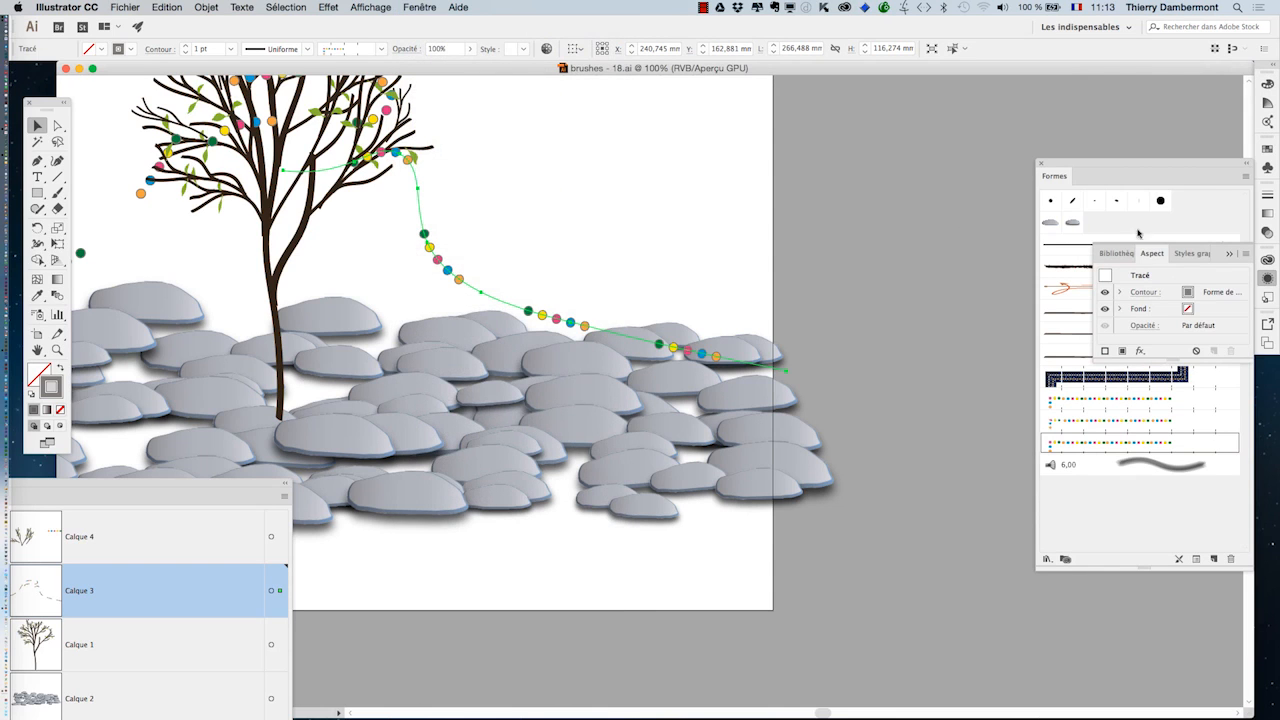
# Step: Detach the Aspect panel from its group, place it beside the garland, collapse the remaining group and enlarge the detached panel
pyautogui.moveTo(1152, 254); pyautogui.dragTo(745, 140)
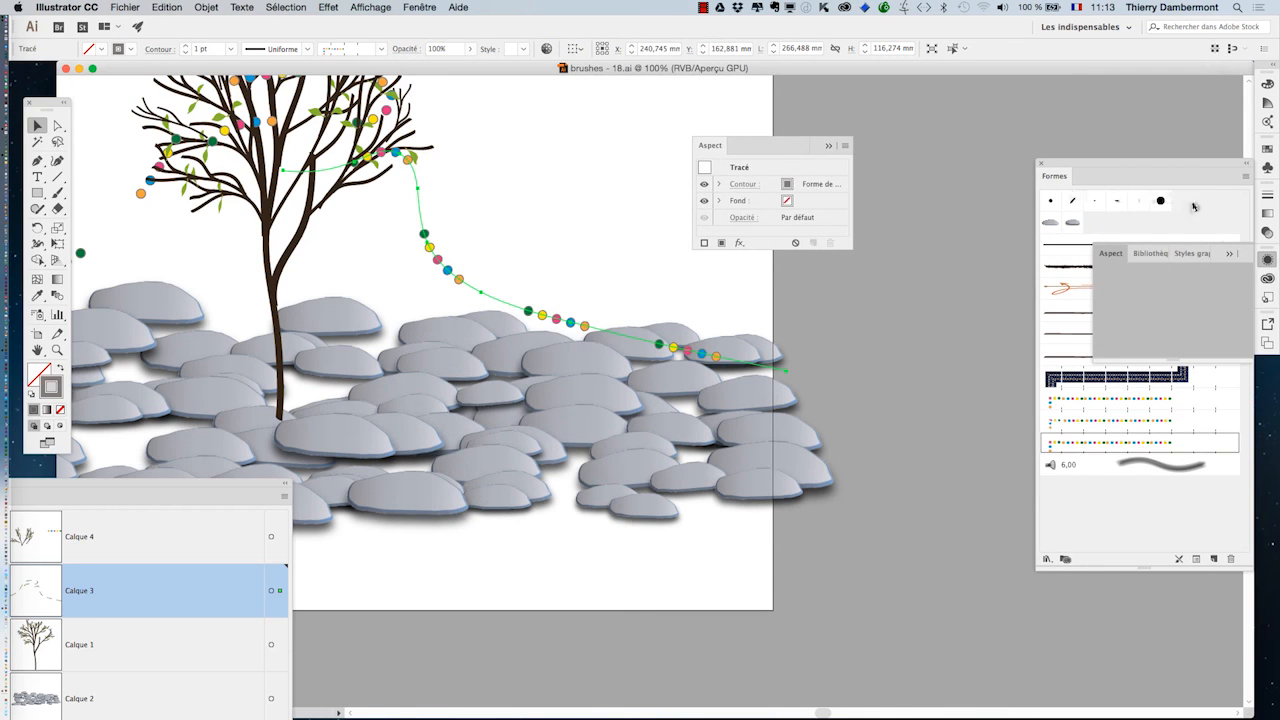
pyautogui.click(1230, 255)
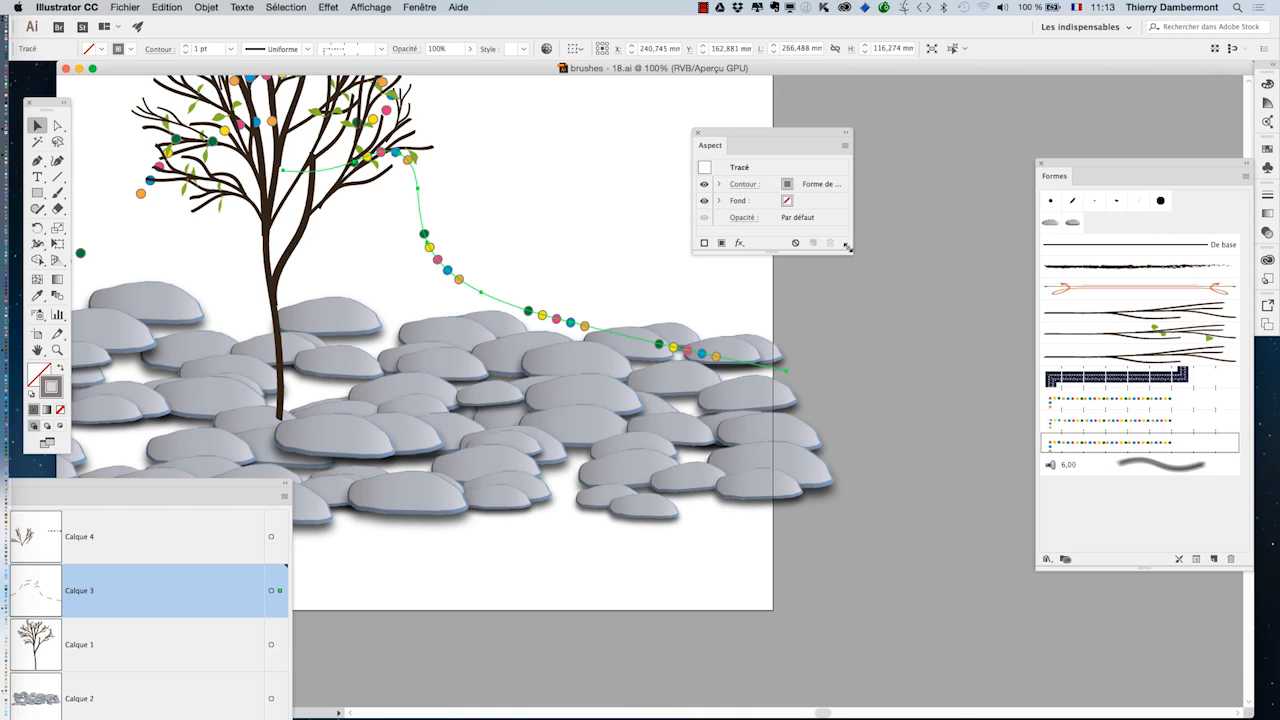
pyautogui.moveTo(853, 256); pyautogui.dragTo(969, 343)
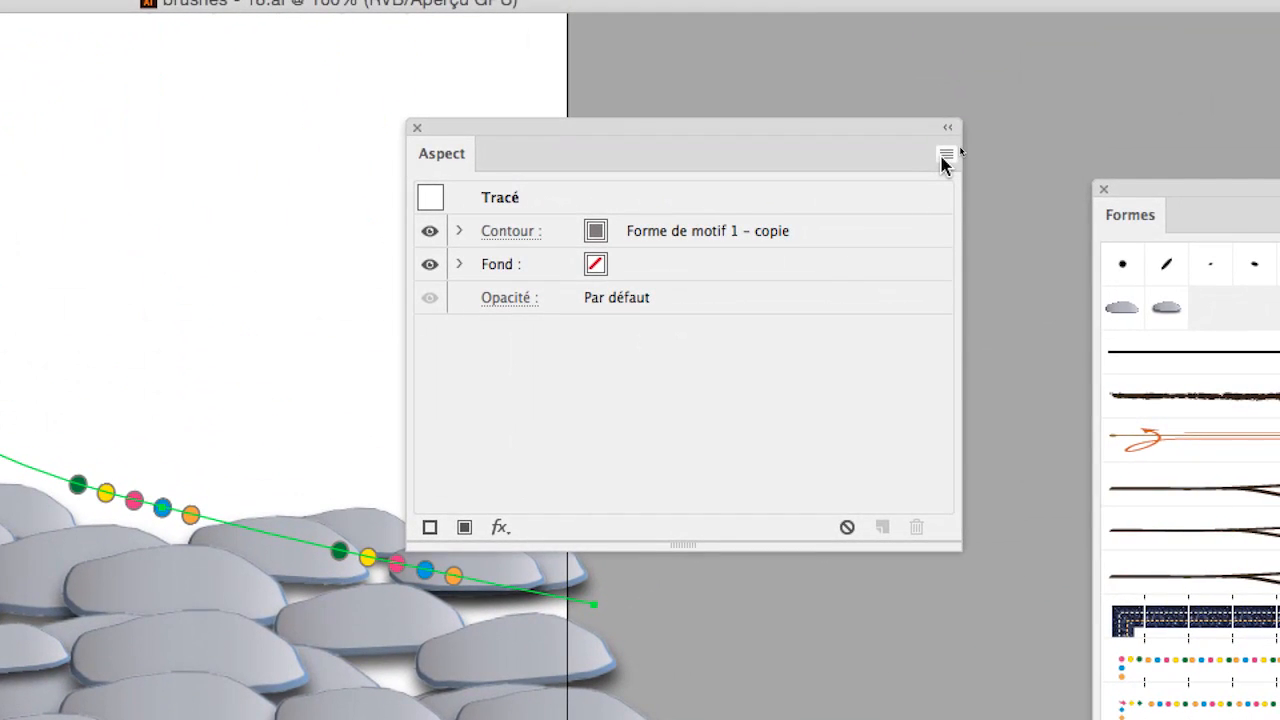
# Step: Add a new stroke (contour) to the selected garland path's appearance
pyautogui.click(944, 157)
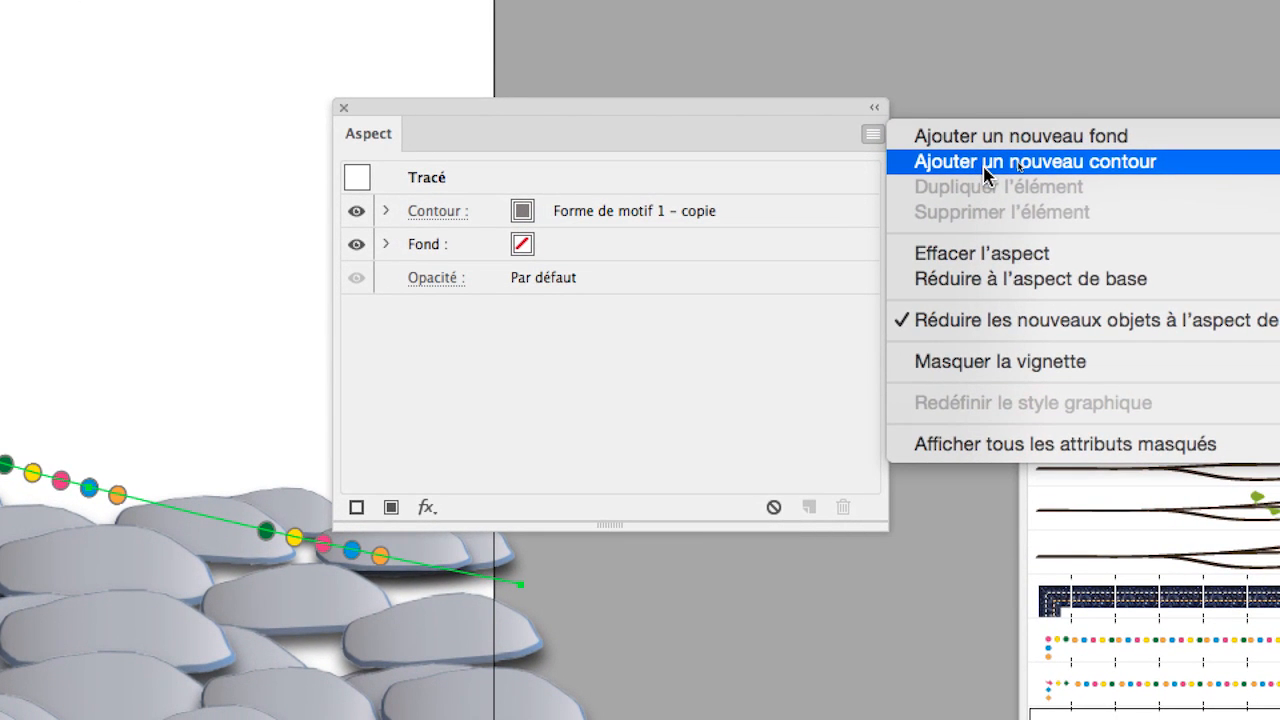
pyautogui.click(985, 172)
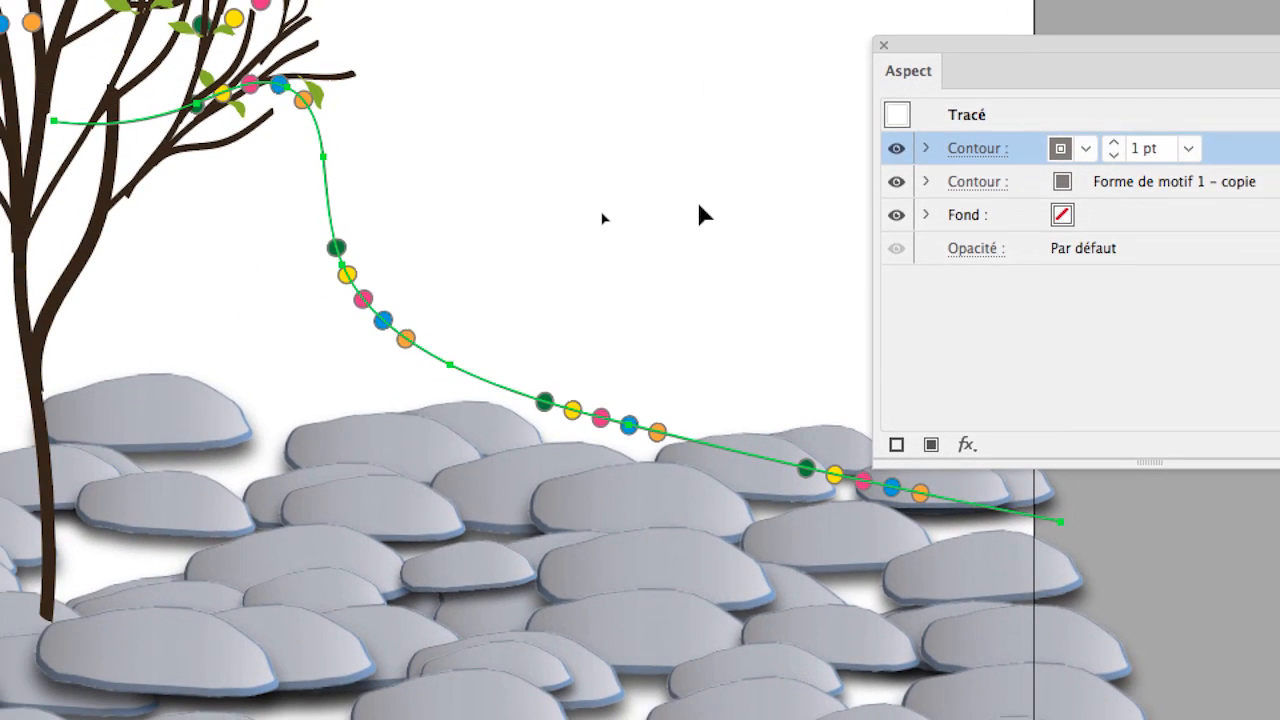
# Step: Deselect and reselect the garland path to examine how the new stroke runs across its lights
pyautogui.click(439, 250)
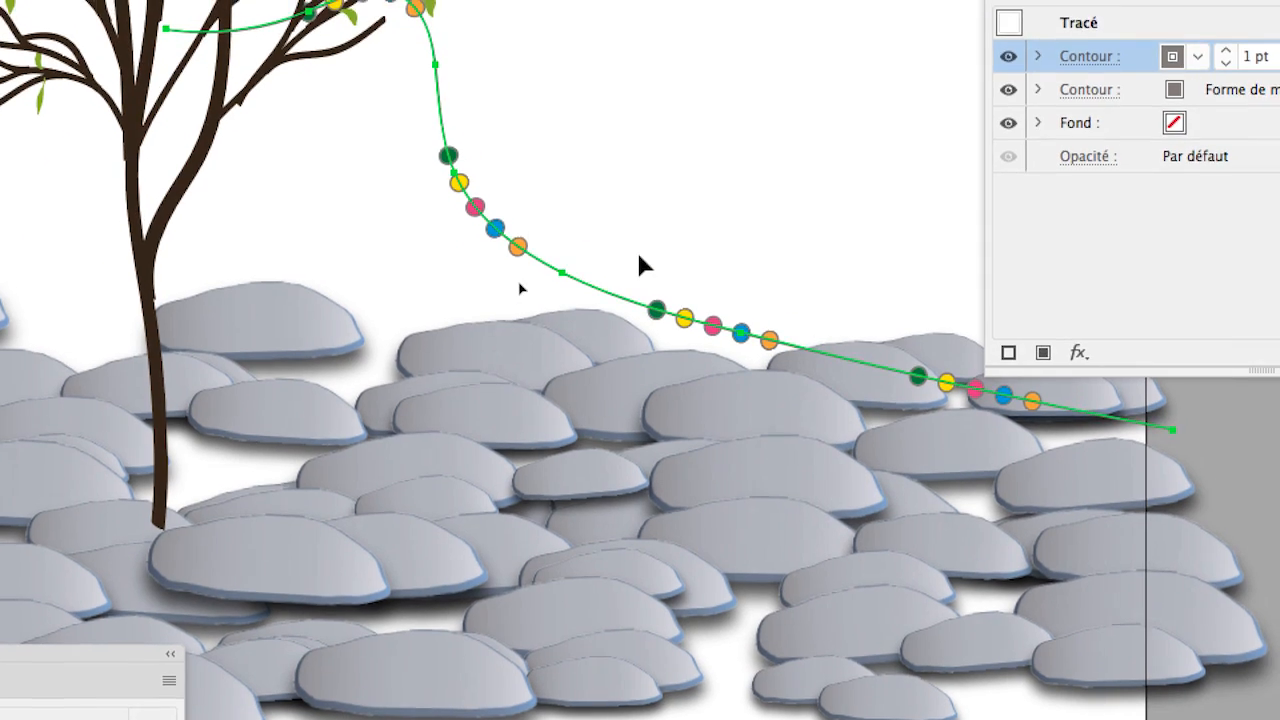
pyautogui.click(644, 238)
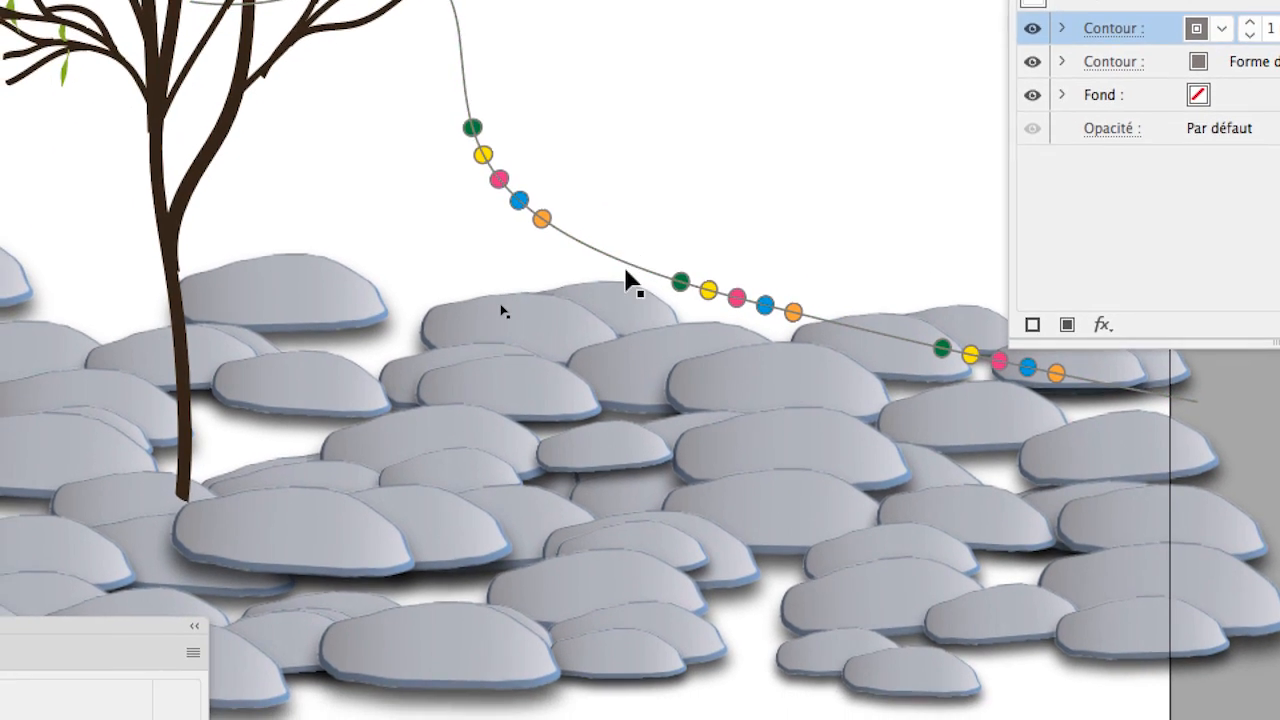
pyautogui.click(616, 266)
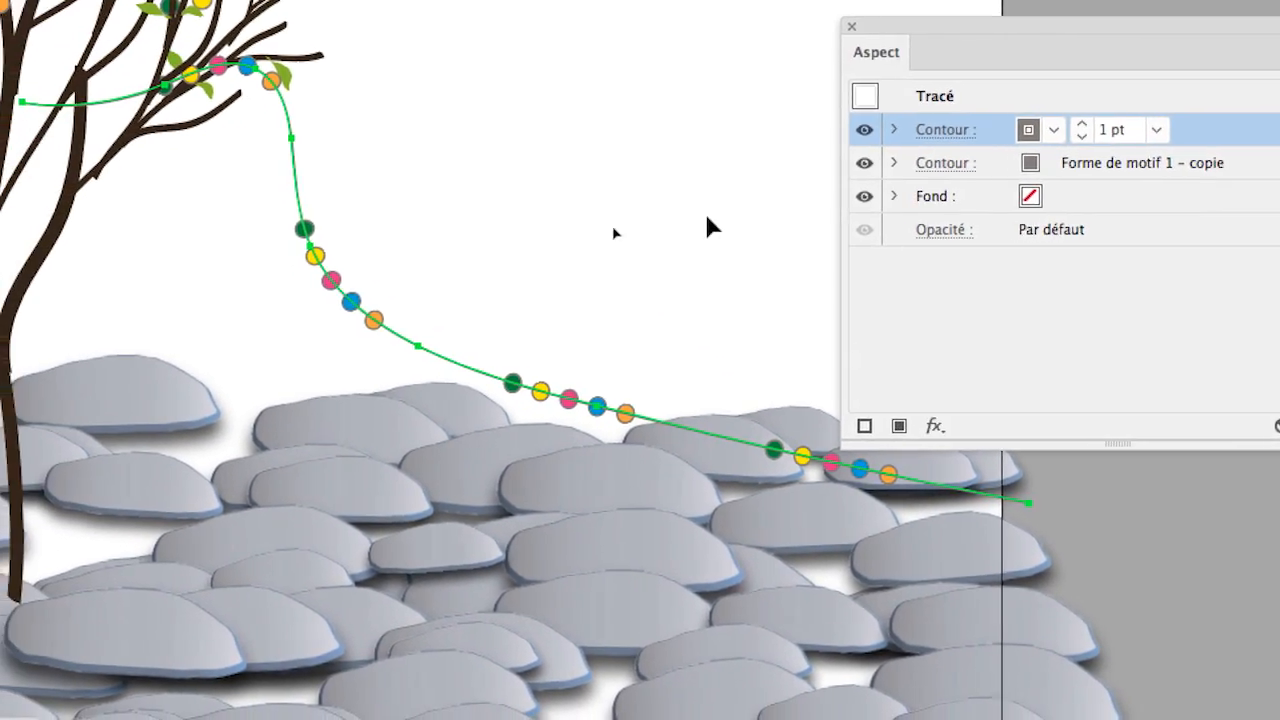
pyautogui.click(692, 219)
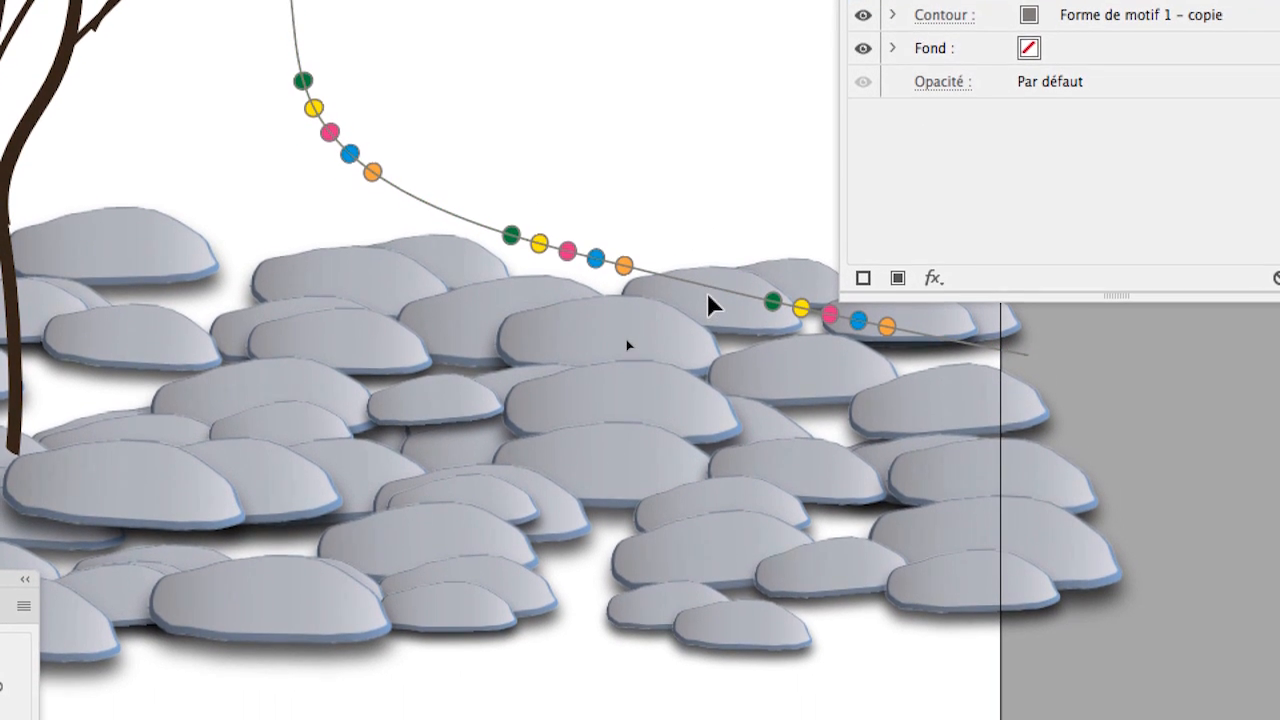
pyautogui.click(707, 292)
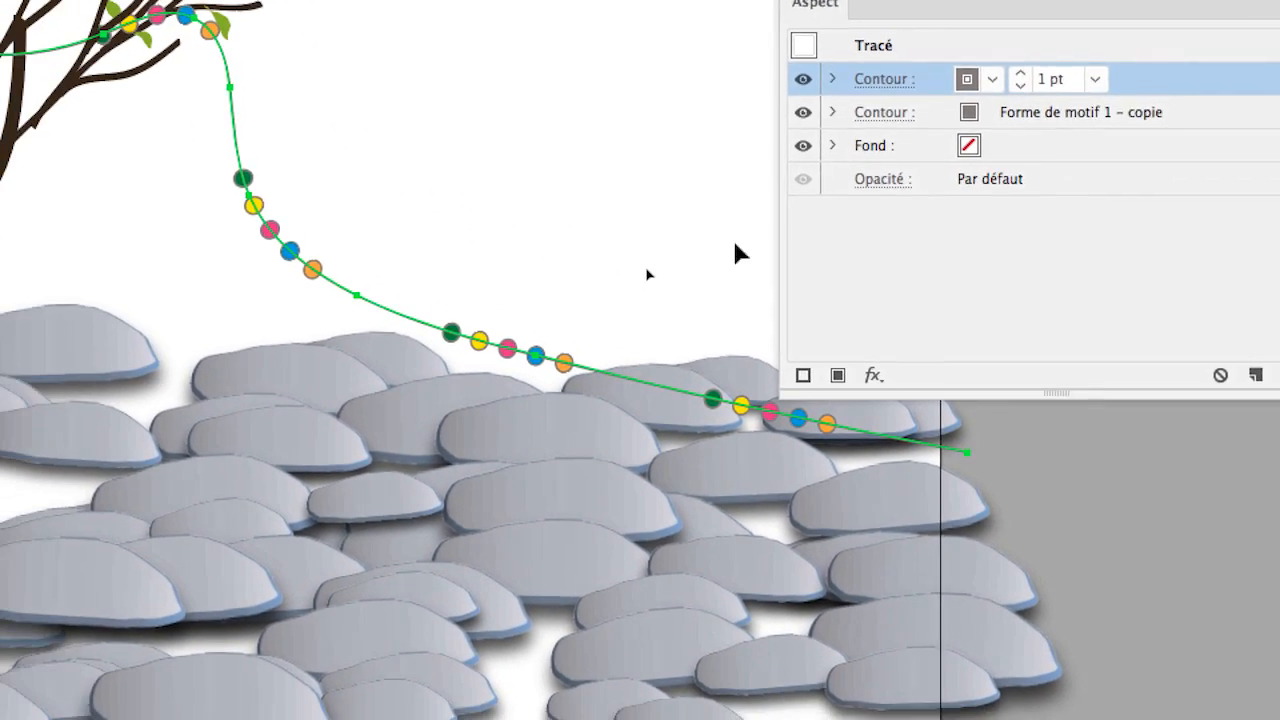
pyautogui.click(734, 242)
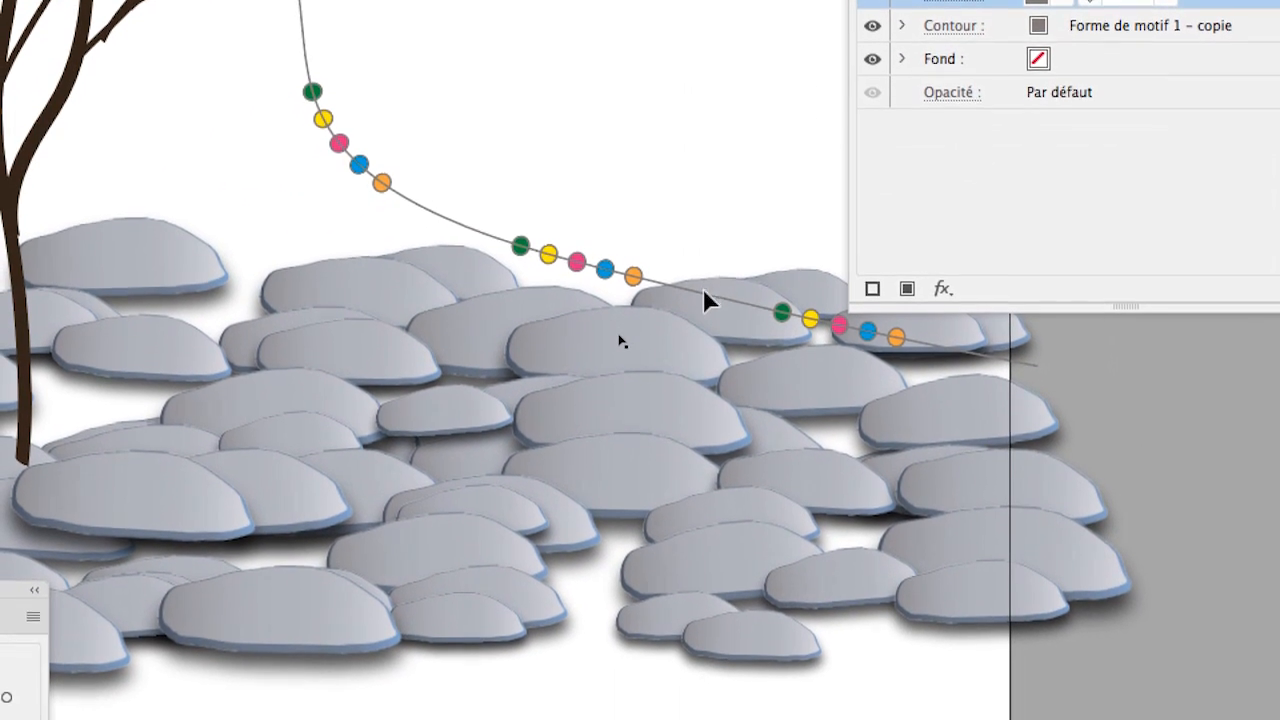
# Step: Select the garland path, move its 1 pt stroke beneath the Forme de motif 1 - copie stroke, and deselect the path
pyautogui.click(527, 376)
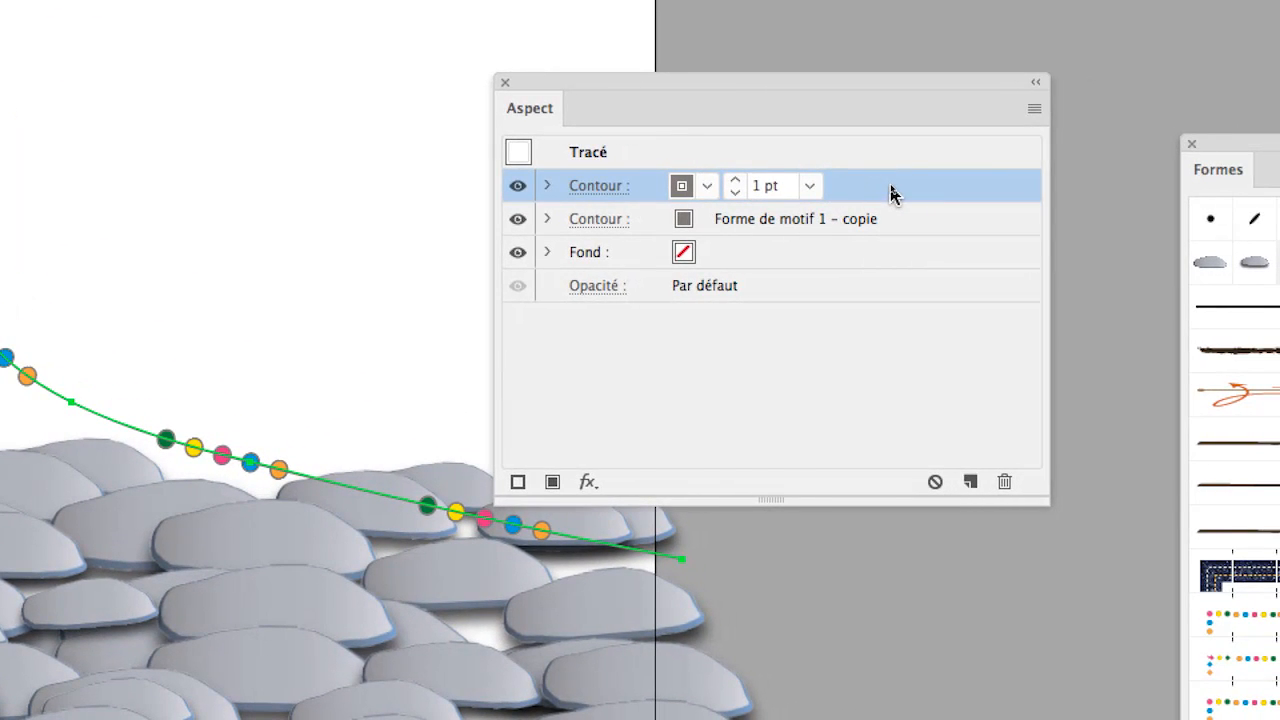
pyautogui.moveTo(893, 193)
pyautogui.mouseDown()
pyautogui.moveTo(885, 227)
pyautogui.moveTo(890, 212)
pyautogui.mouseUp()
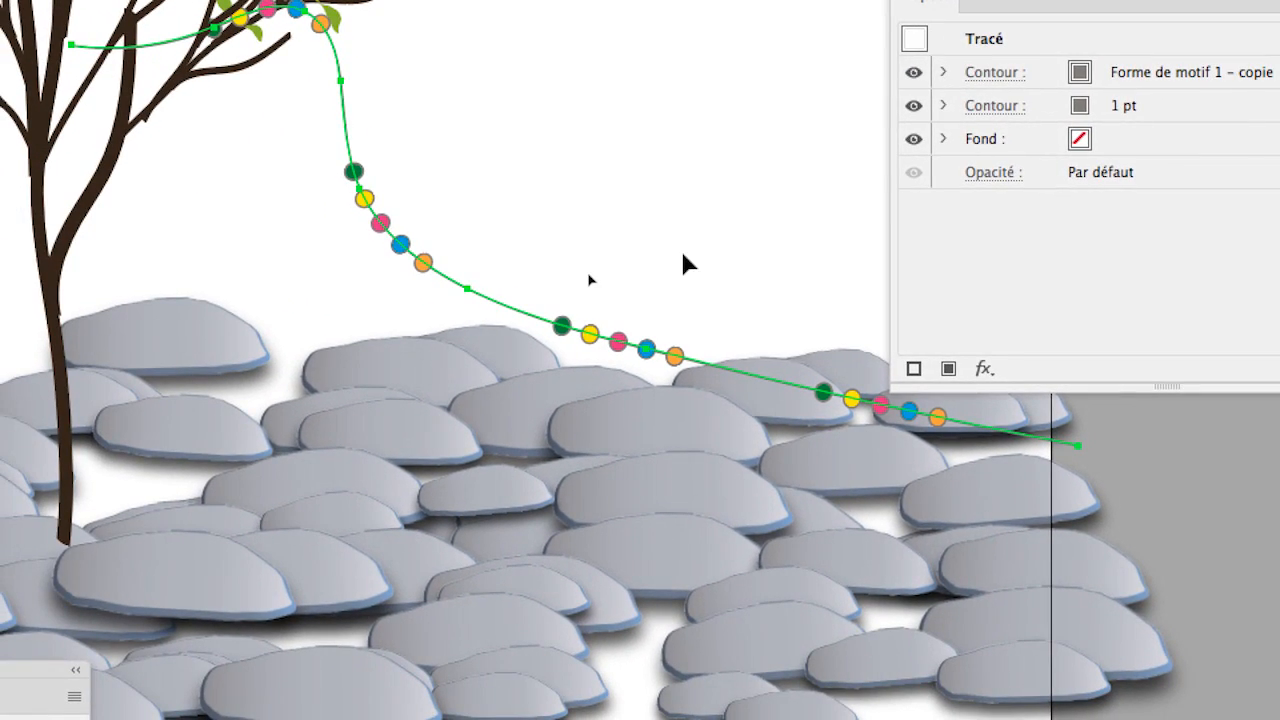
pyautogui.click(573, 309)
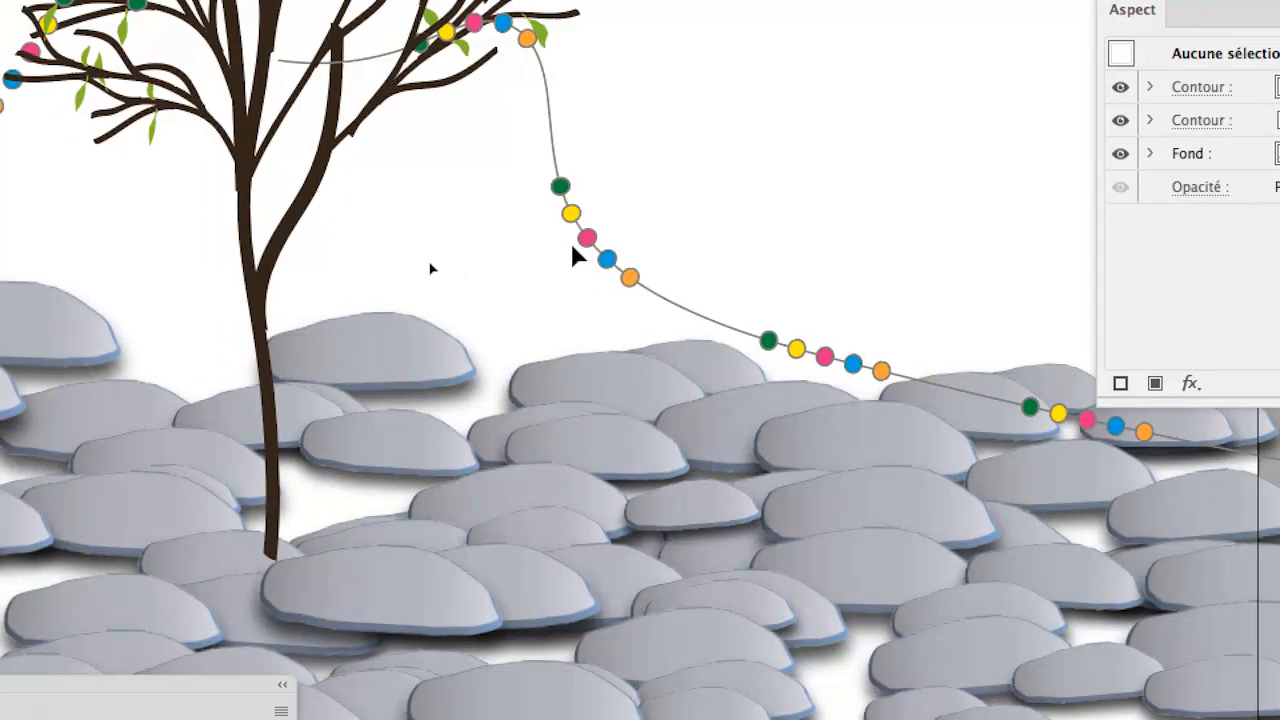
pyautogui.scroll(2, 552, 245)
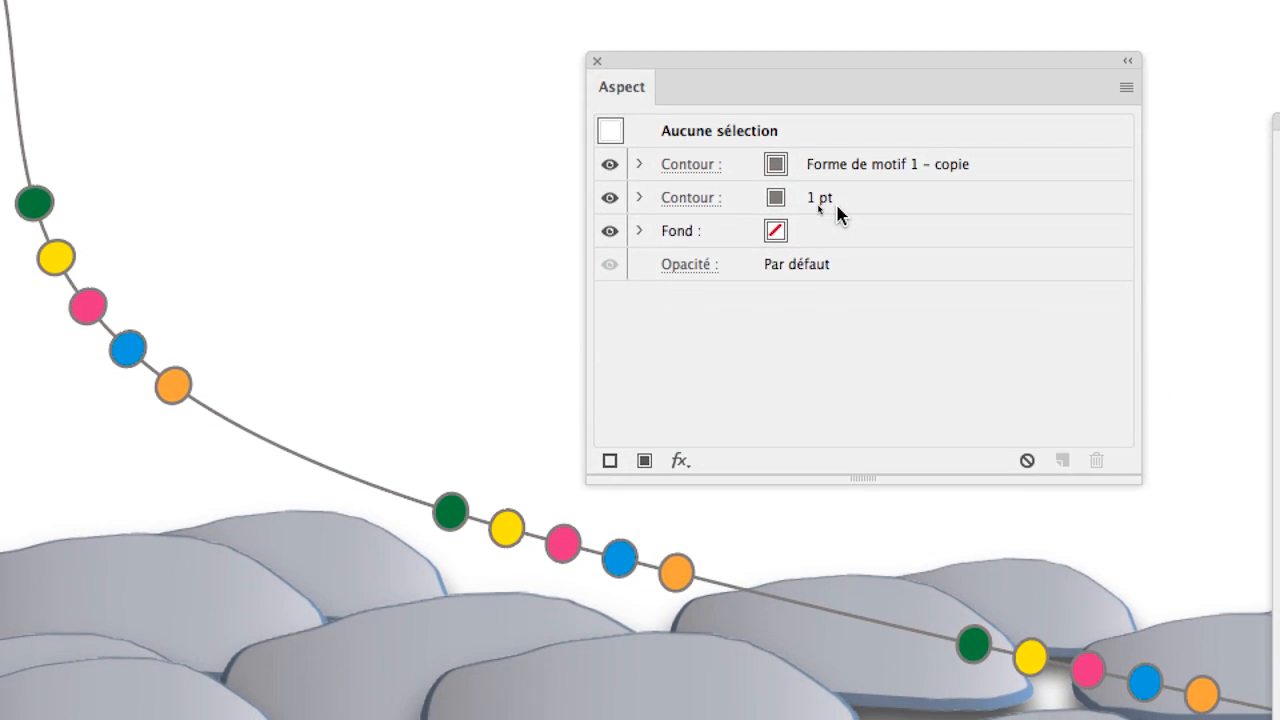
pyautogui.click(1005, 186)
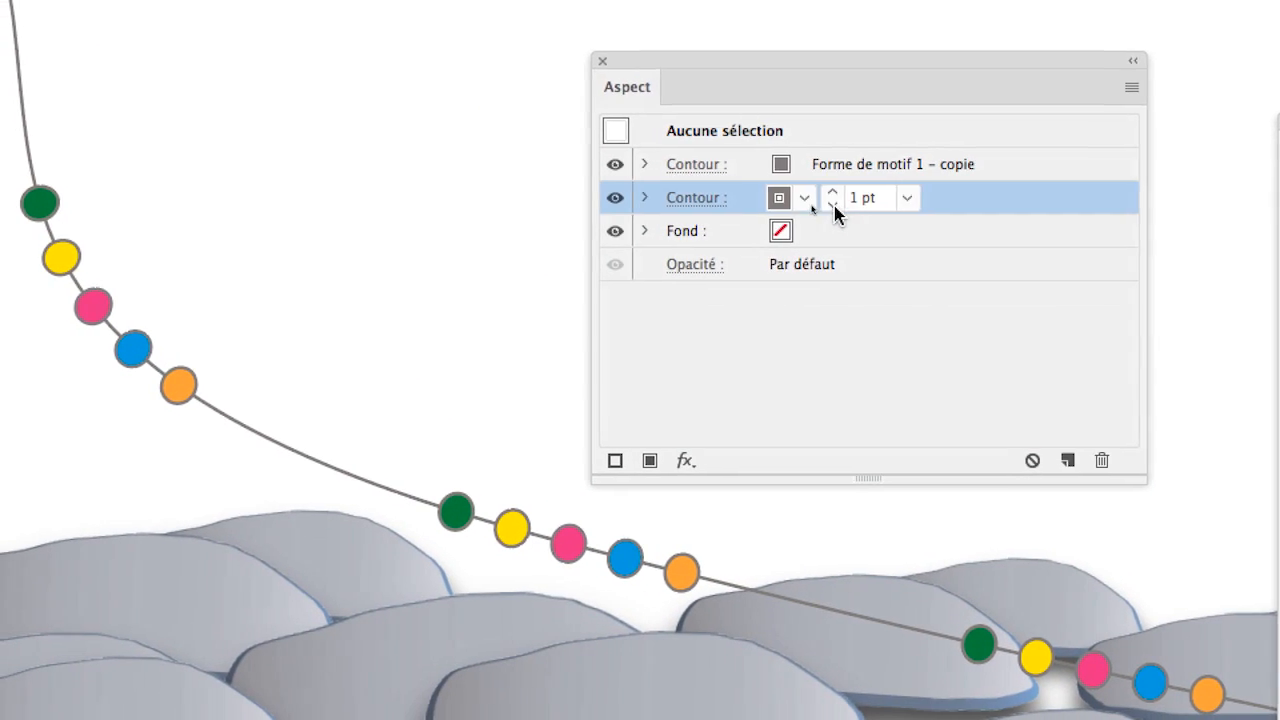
pyautogui.click(823, 203)
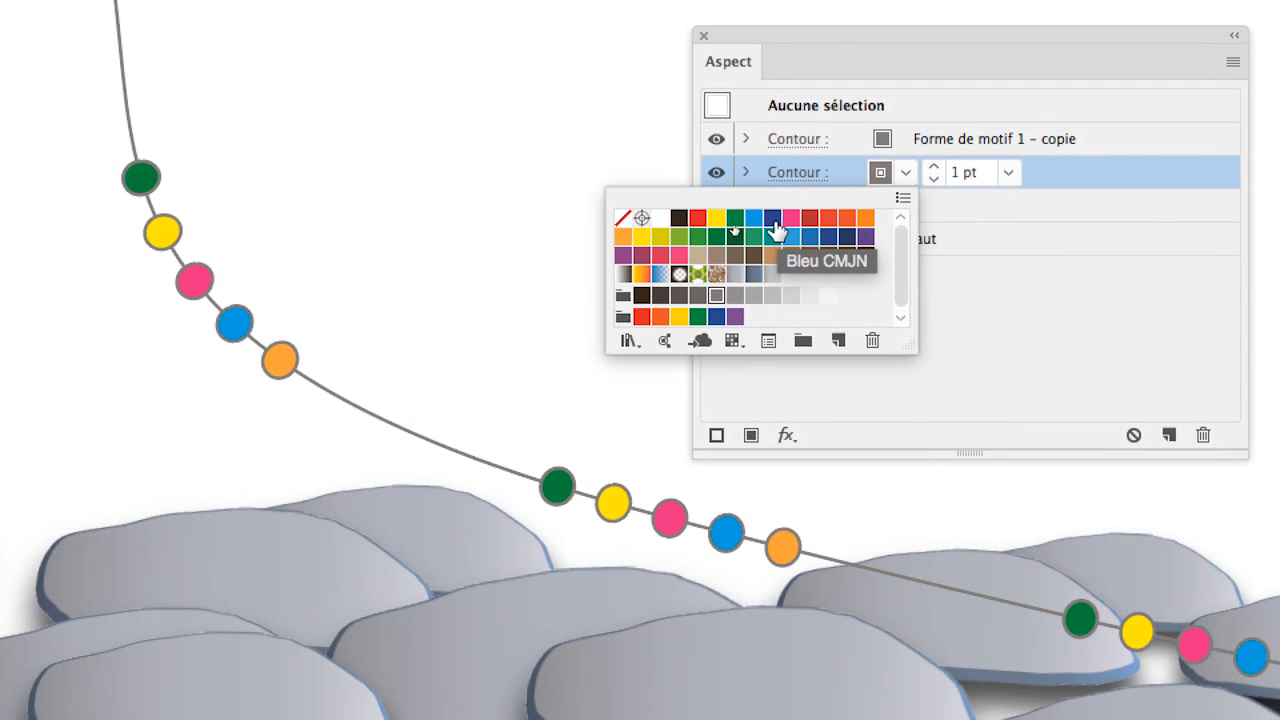
pyautogui.click(760, 222)
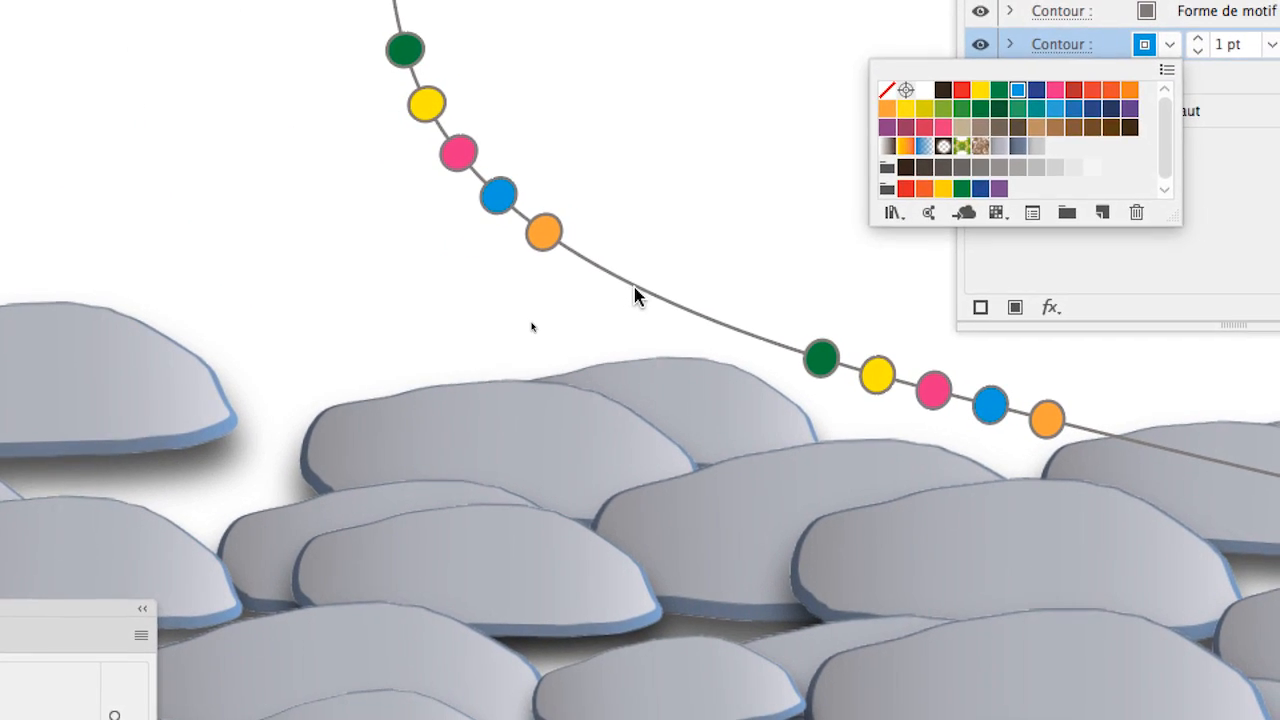
# Step: Select the garland path, color its lower plain stroke light blue and set that stroke's weight to 0,5 pt
pyautogui.click(387, 421)
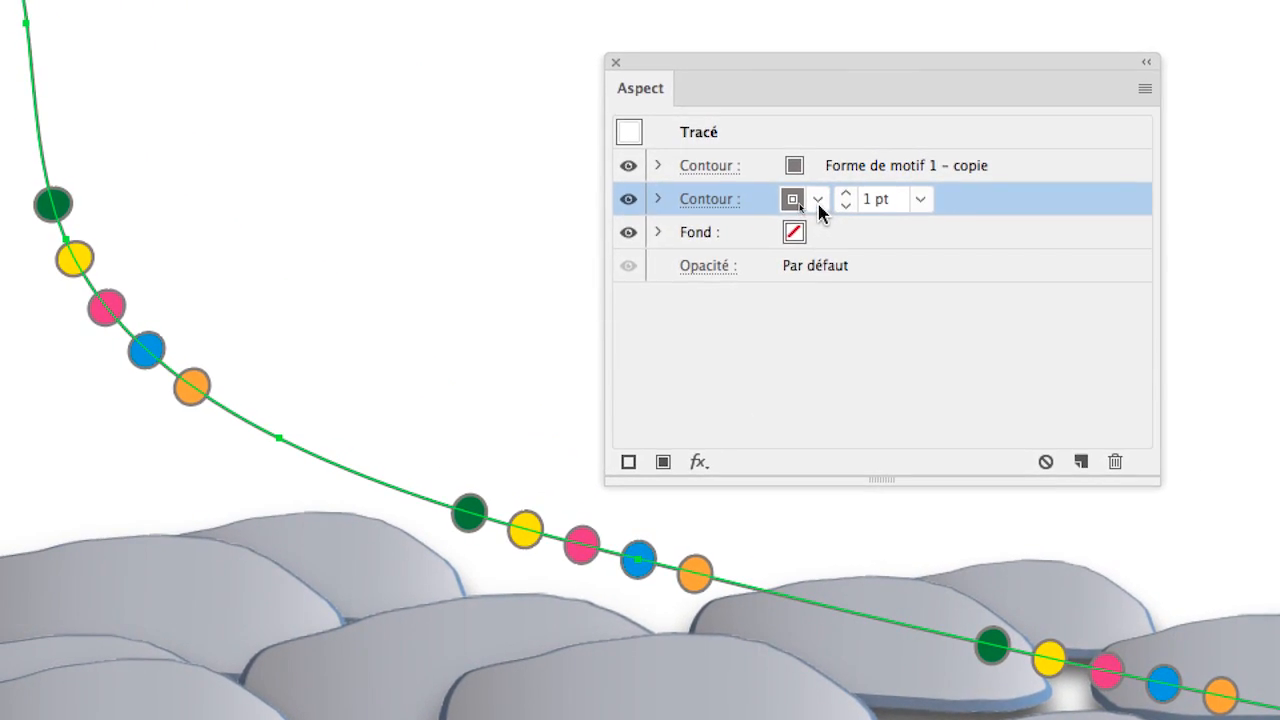
pyautogui.click(1166, 46)
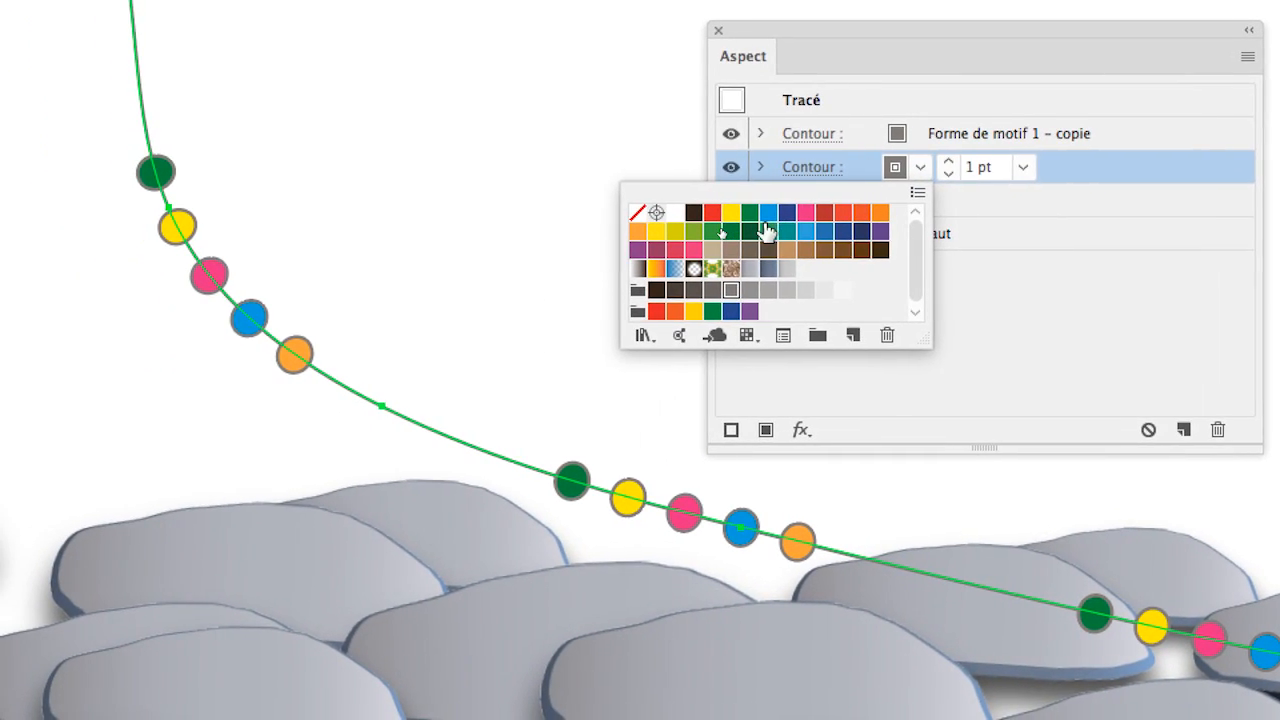
pyautogui.click(731, 218)
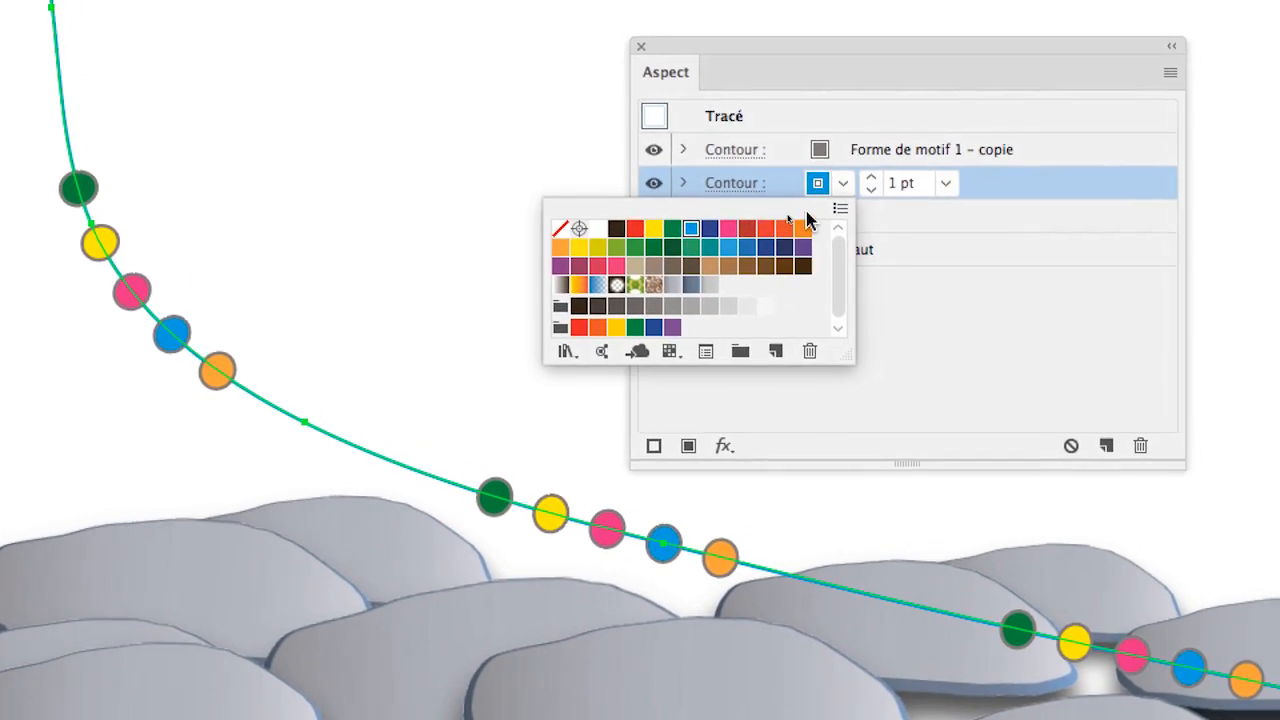
pyautogui.click(855, 201)
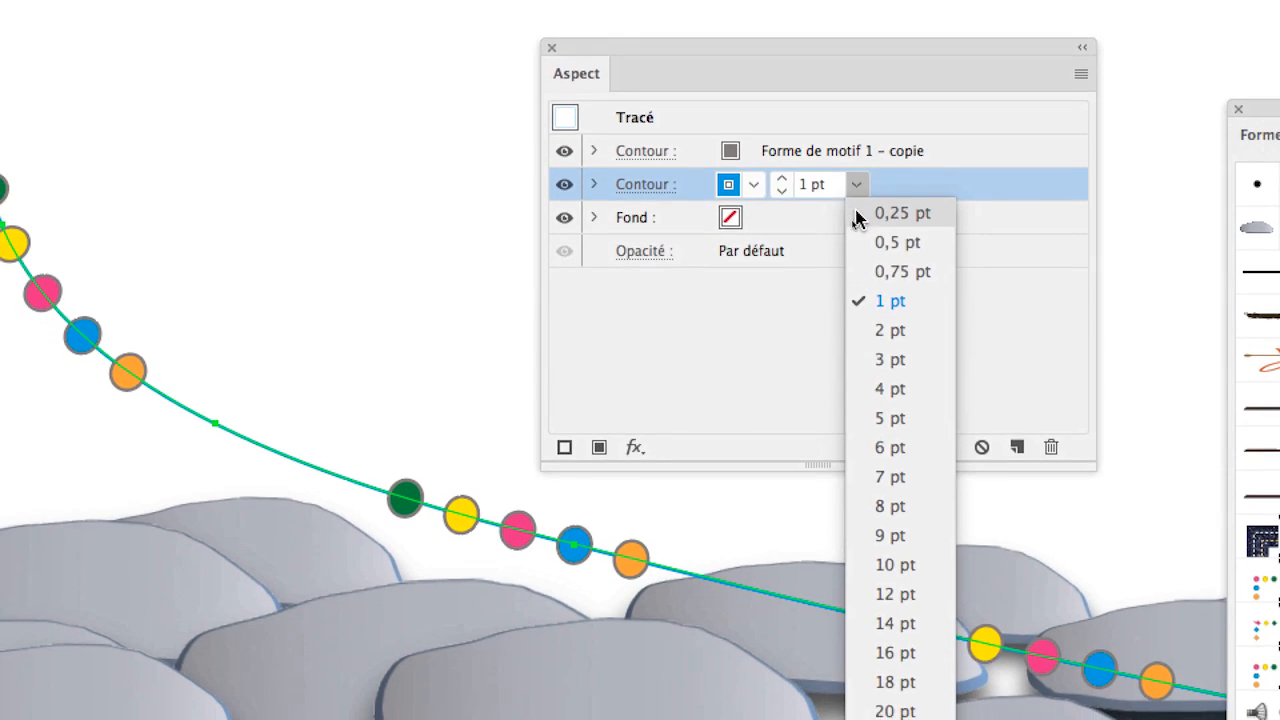
pyautogui.click(874, 221)
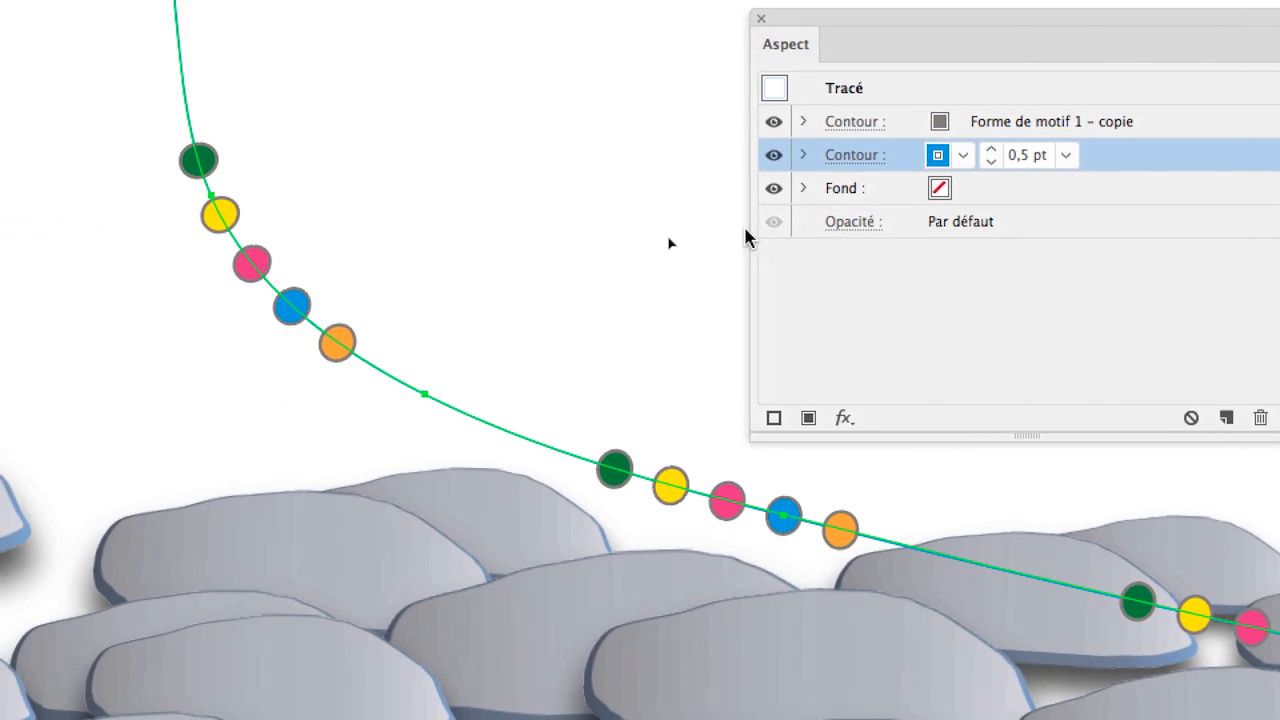
# Step: Hide the selection edges so the garland's wire color can be judged
pyautogui.scroll(2, 507, 298)
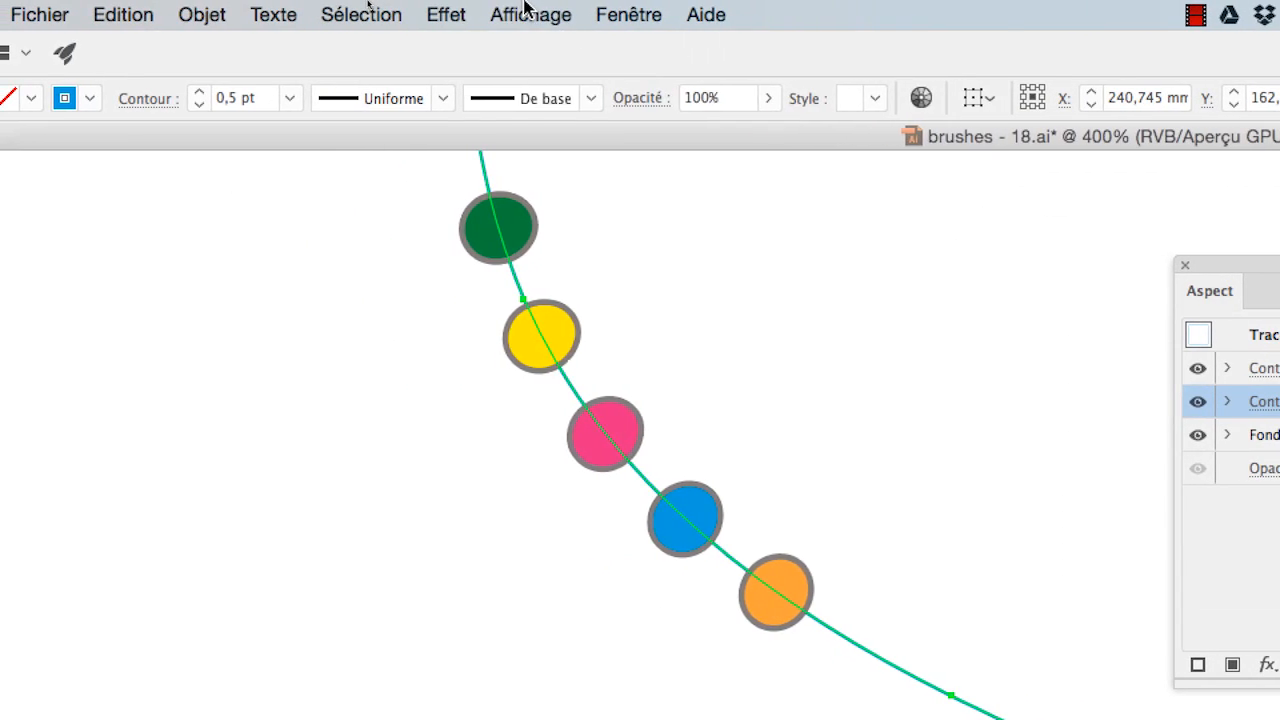
pyautogui.click(524, 8)
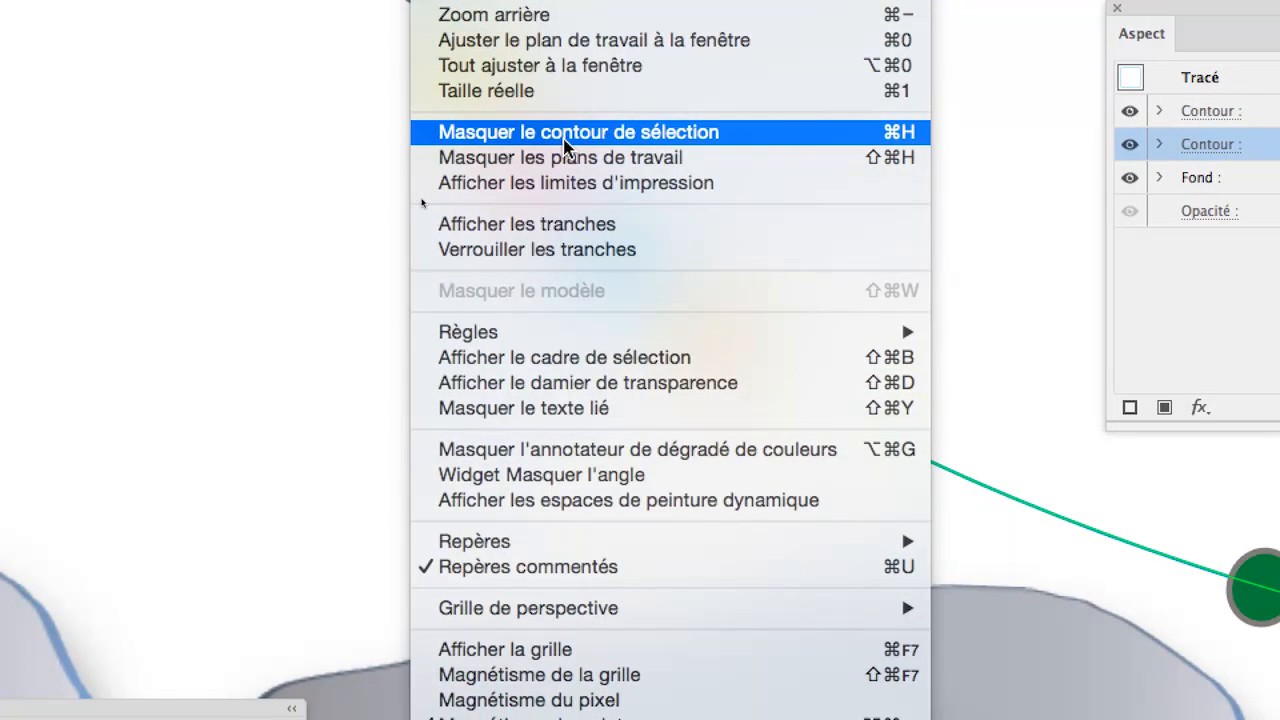
pyautogui.click(565, 135)
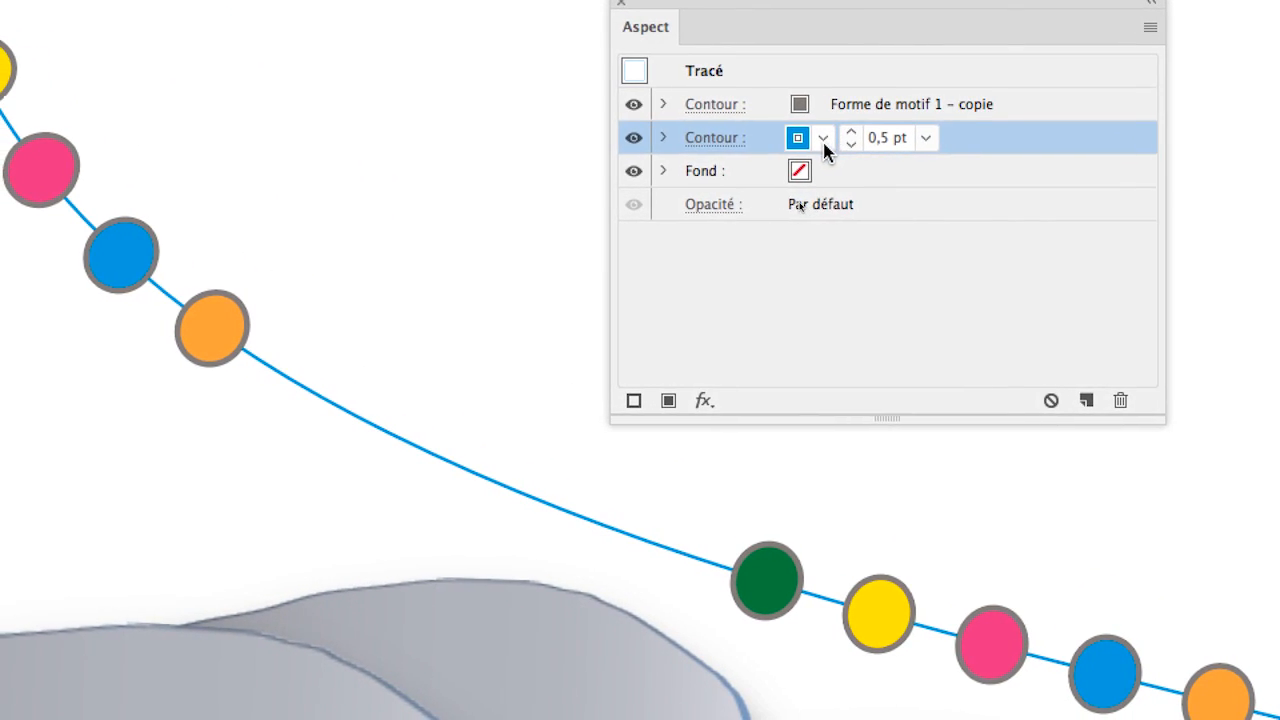
# Step: Try red, dark blue, dark gray and a gray gradient on the wire stroke, and apply the yellow-orange gradient swatch
pyautogui.click(924, 188)
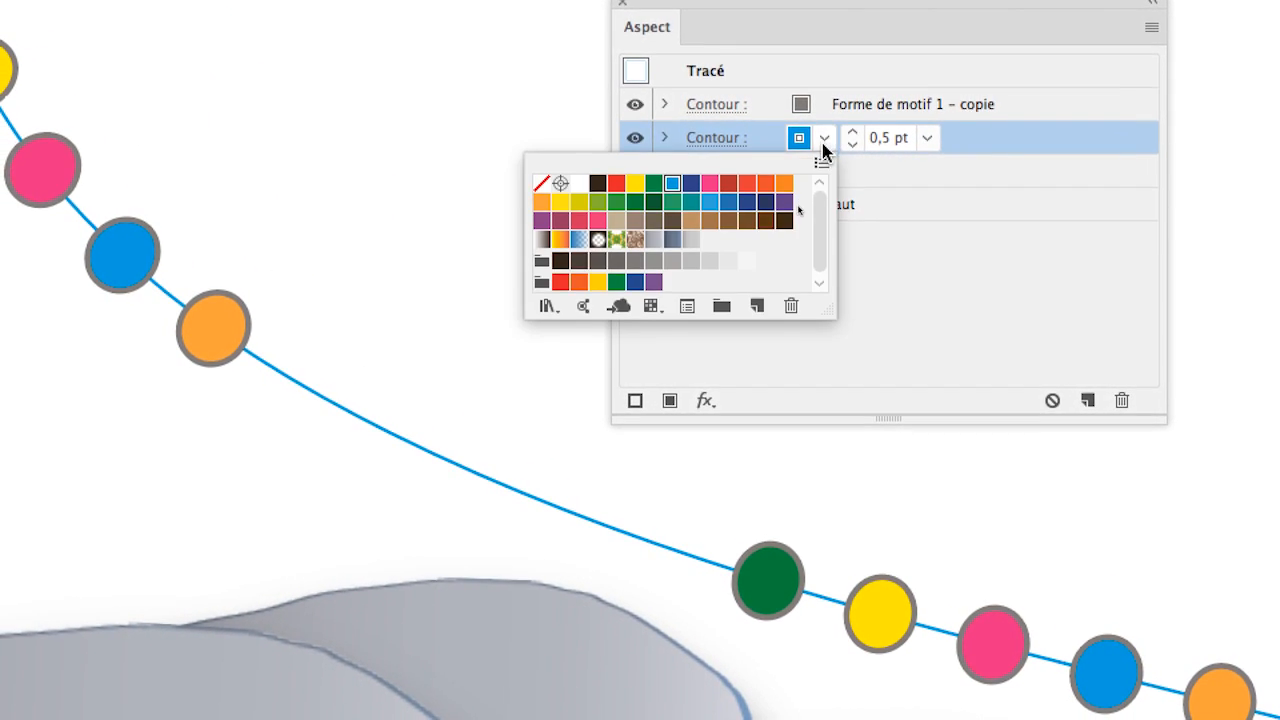
pyautogui.click(796, 160)
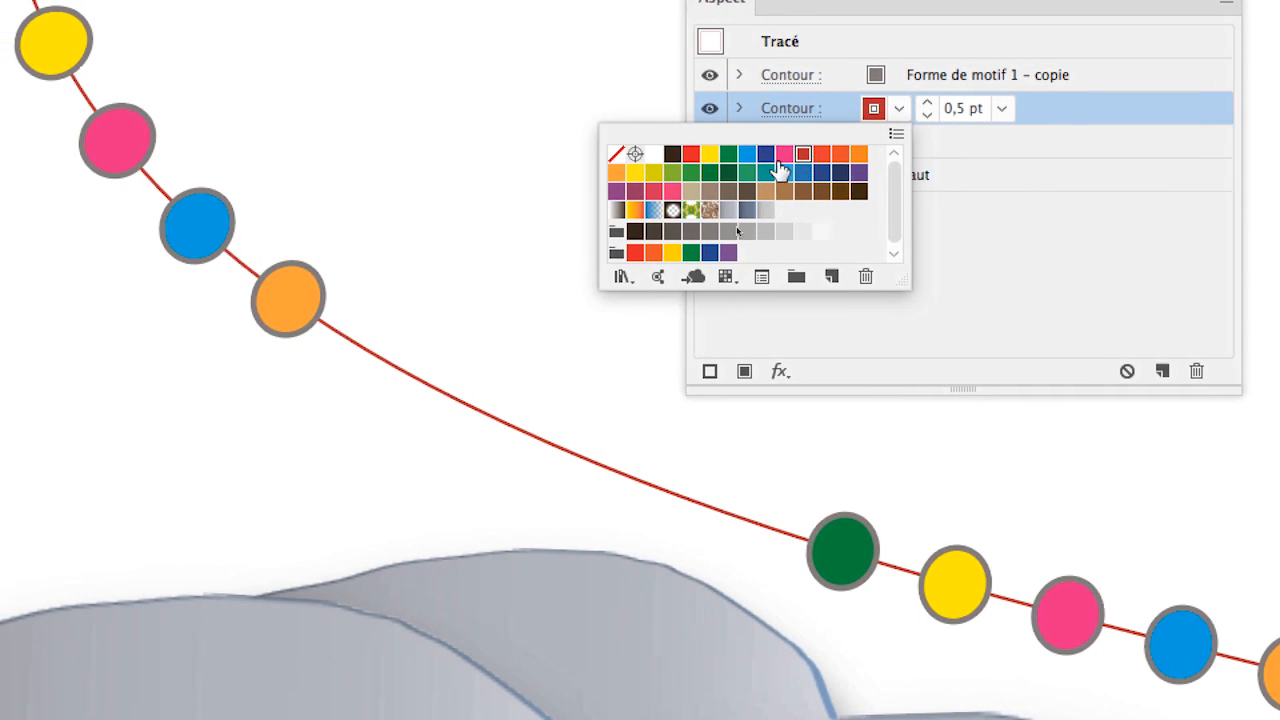
pyautogui.click(744, 158)
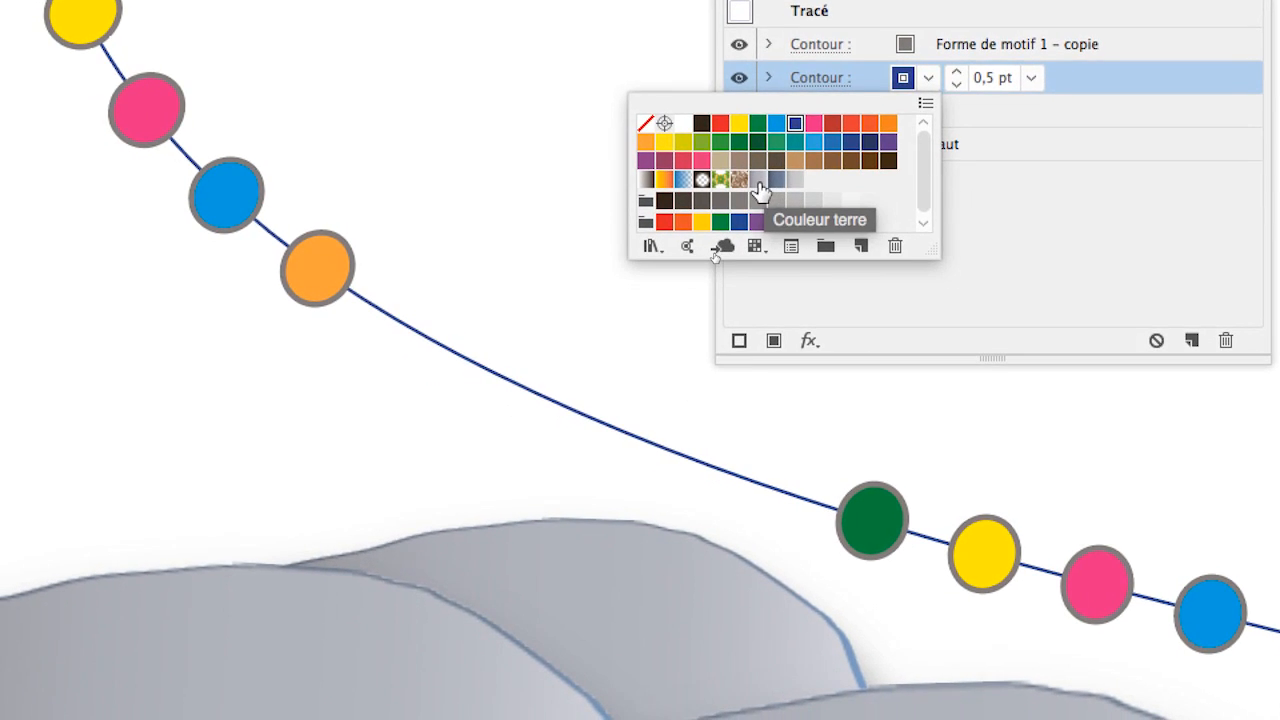
pyautogui.click(706, 186)
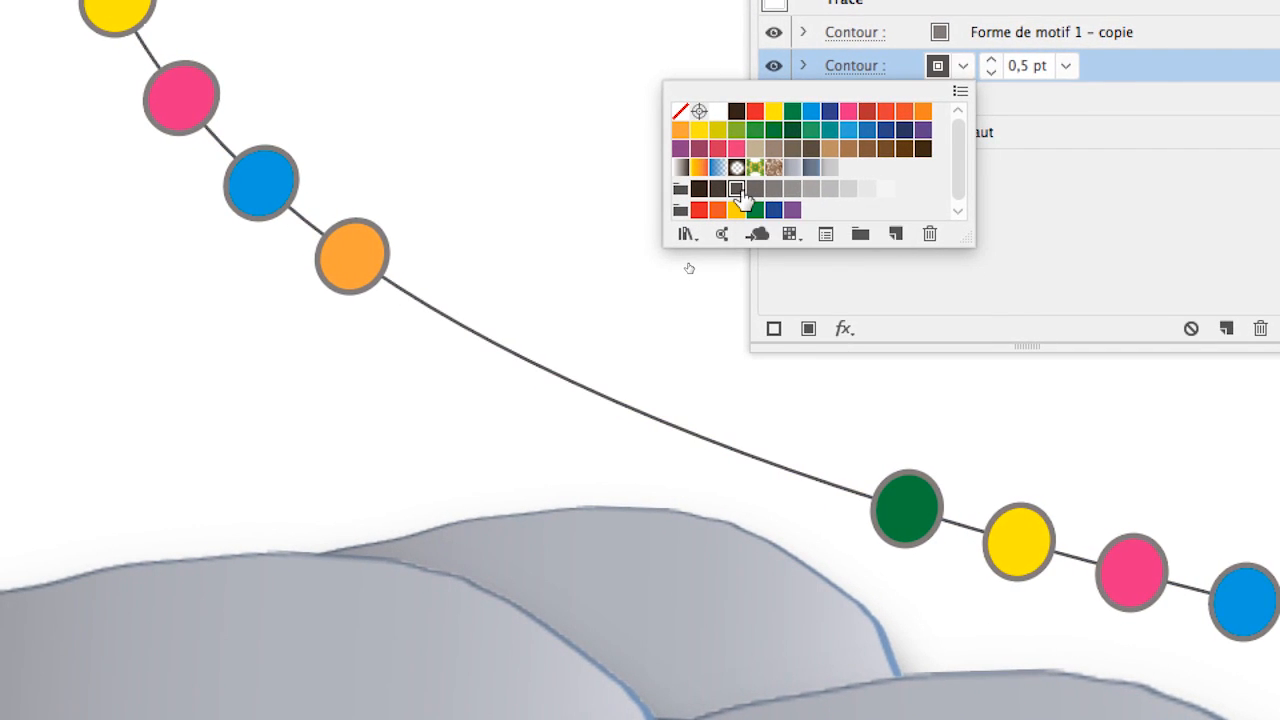
pyautogui.click(745, 185)
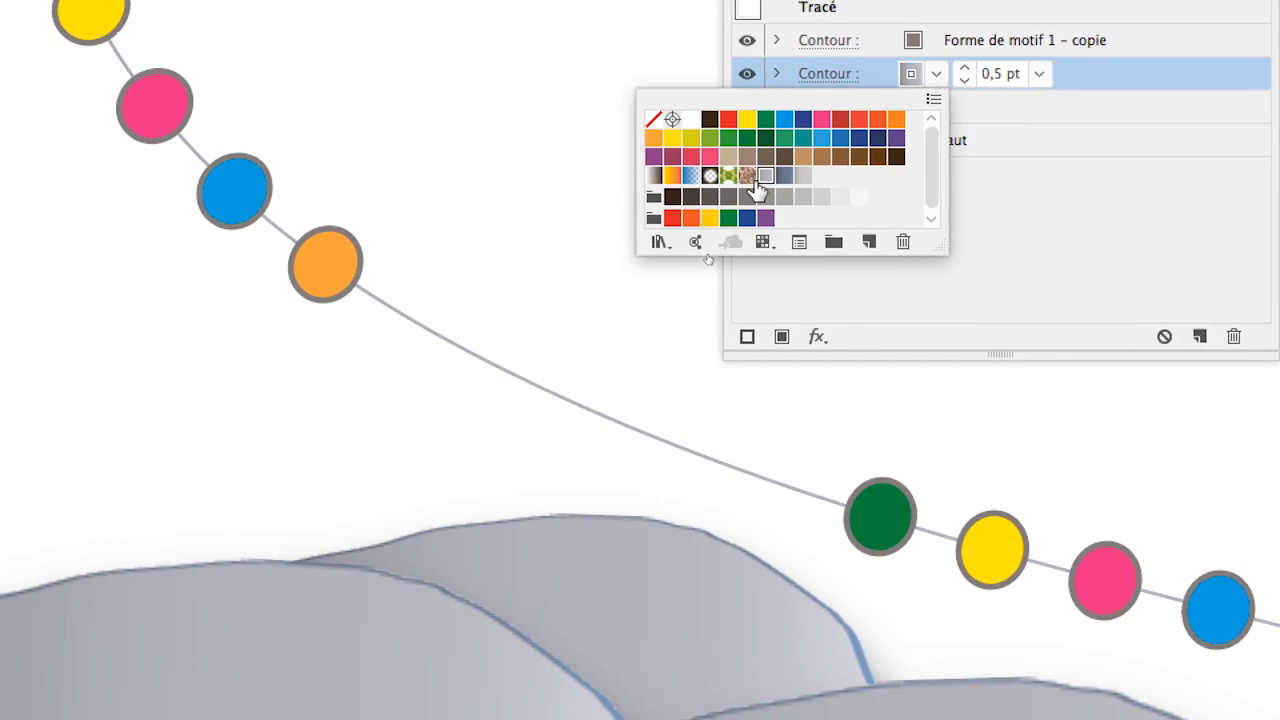
pyautogui.click(726, 183)
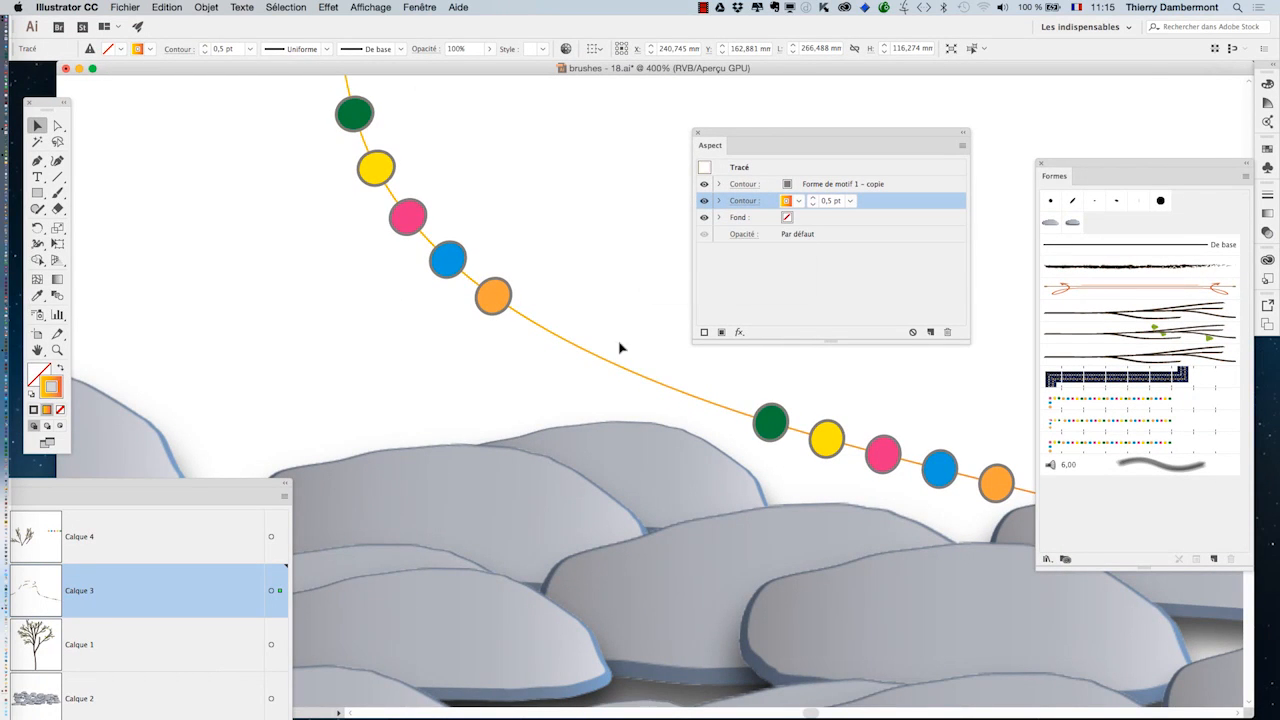
# Step: Show the selection edges again and move the Aspect panel farther away from the garland
pyautogui.scroll(-2, 563, 345)
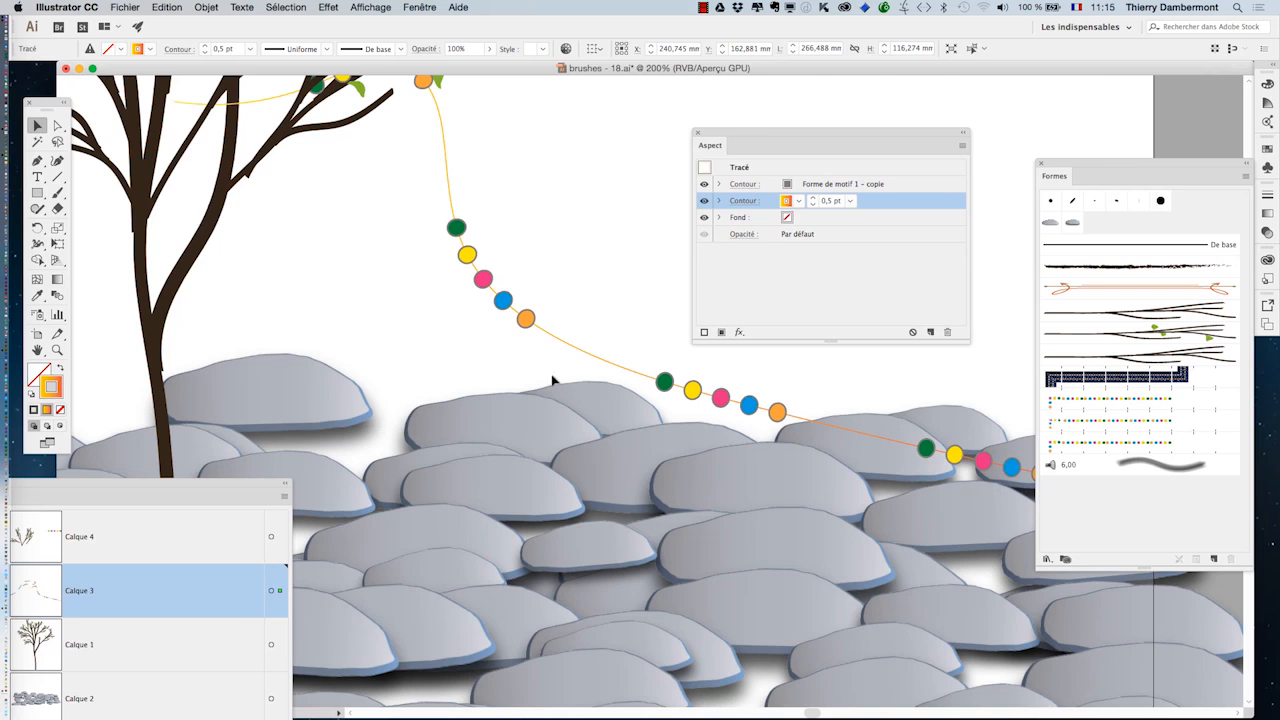
pyautogui.scroll(4, 553, 380)
pyautogui.hscroll(-2, 553, 380)
pyautogui.moveTo(570, 498); pyautogui.dragTo(497, 443)
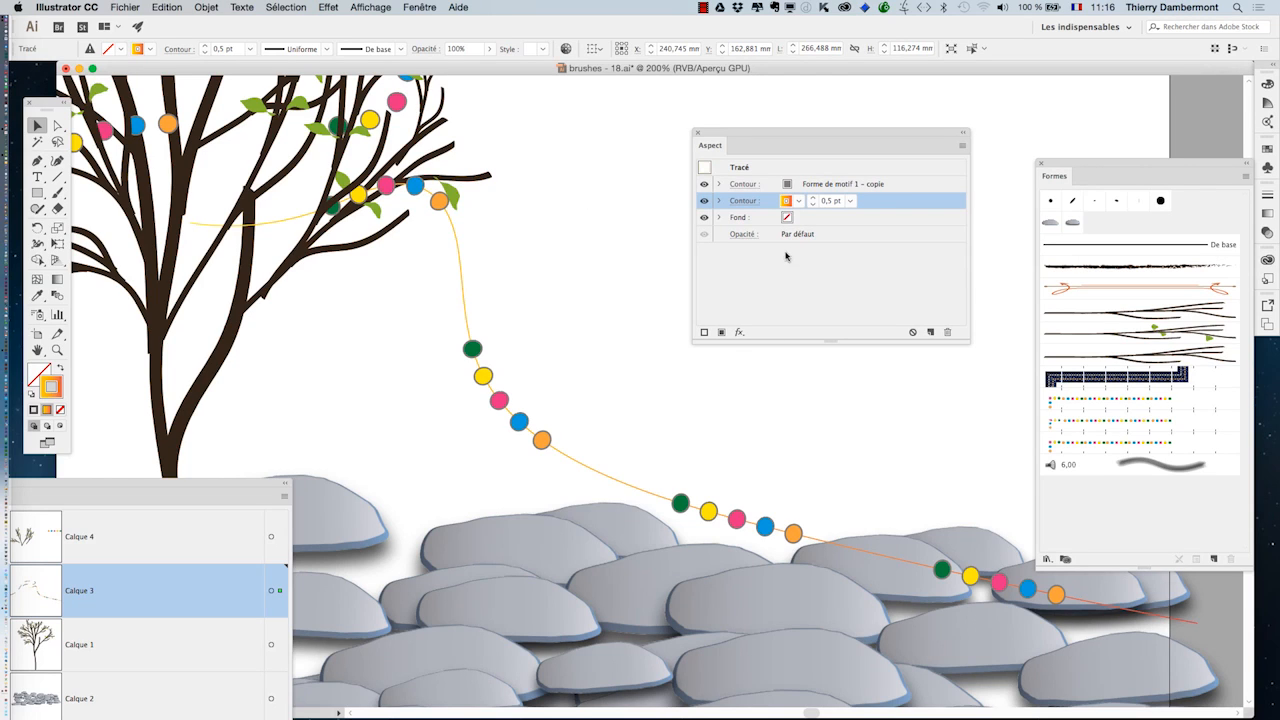
pyautogui.click(372, 7)
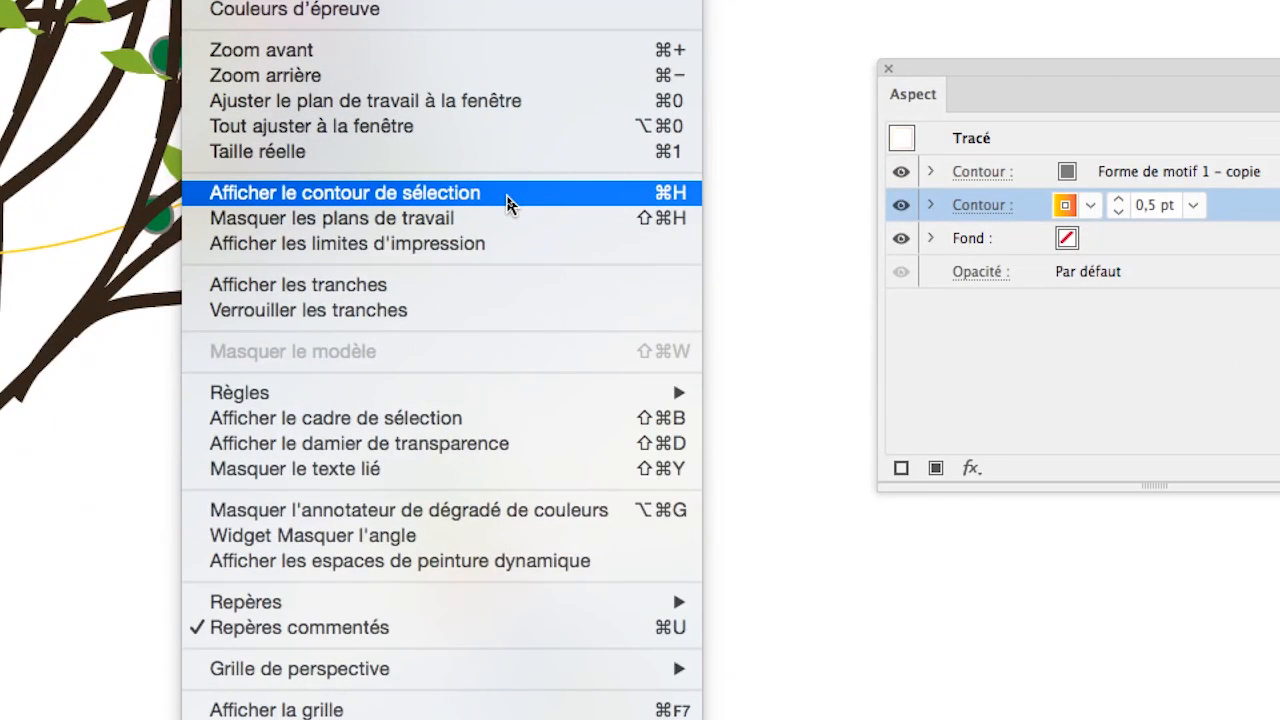
pyautogui.click(507, 203)
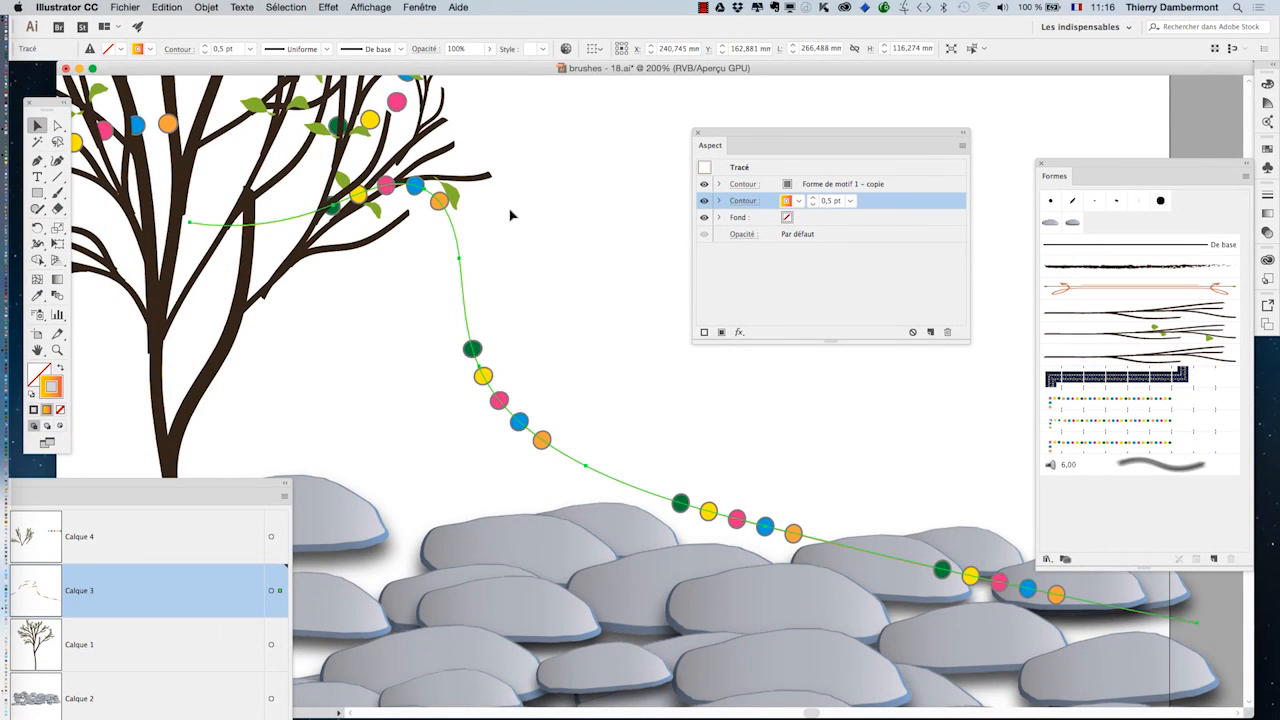
pyautogui.scroll(-1, 518, 224)
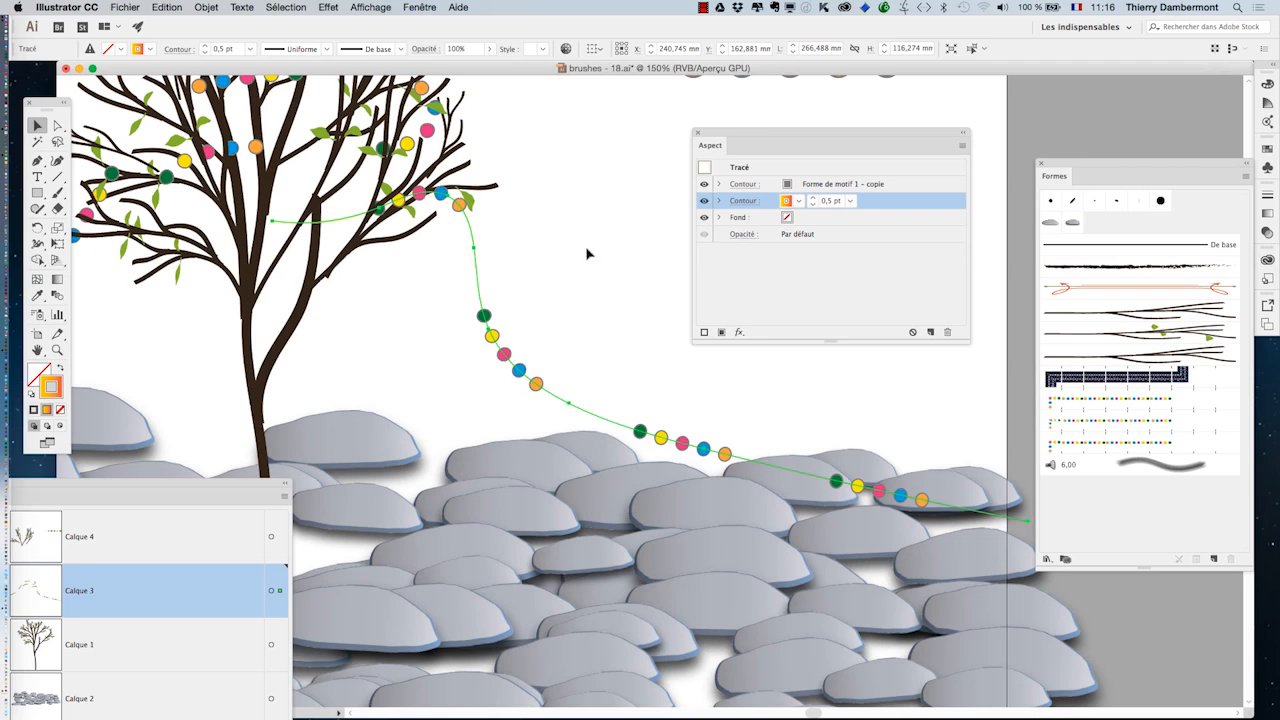
pyautogui.moveTo(810, 136); pyautogui.dragTo(852, 102)
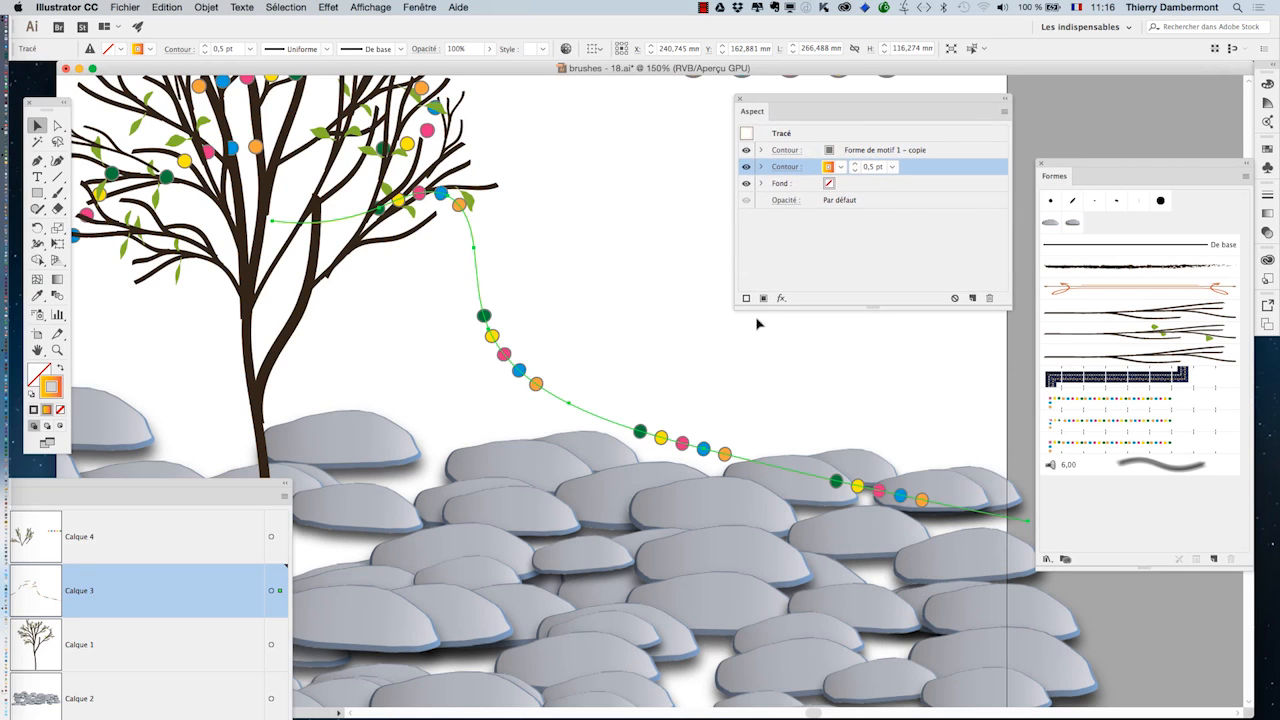